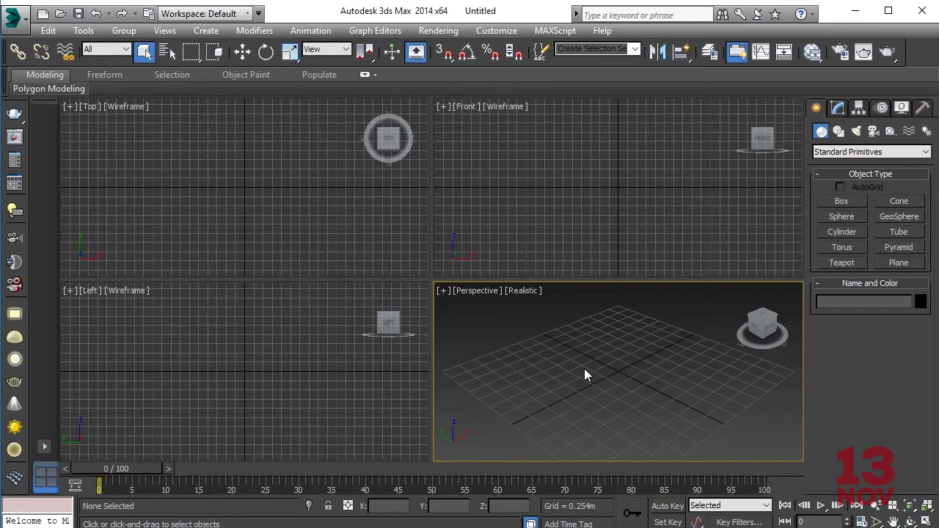
# Maximize the Perspective view, create a teapot, and set viewport shading to Shaded.
pyautogui.hotkey('alt', 'w')
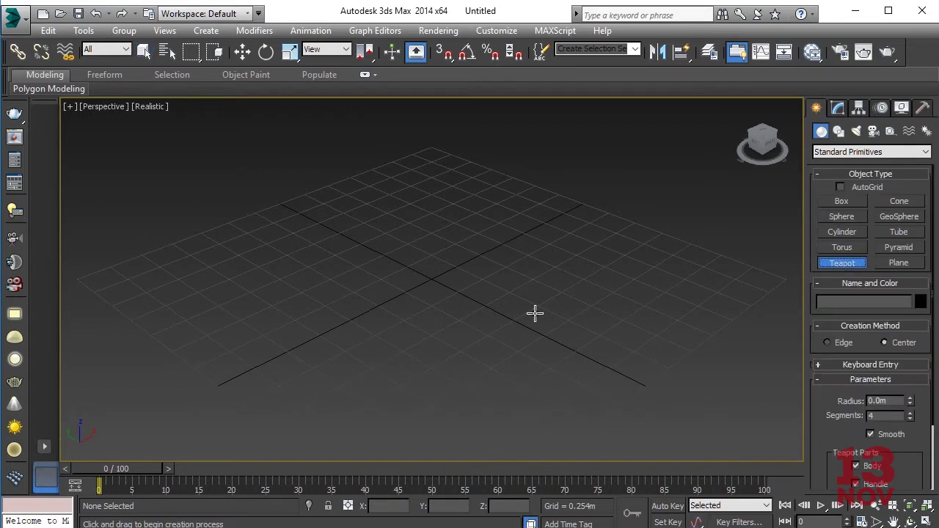
pyautogui.moveTo(428, 276); pyautogui.dragTo(511, 313)
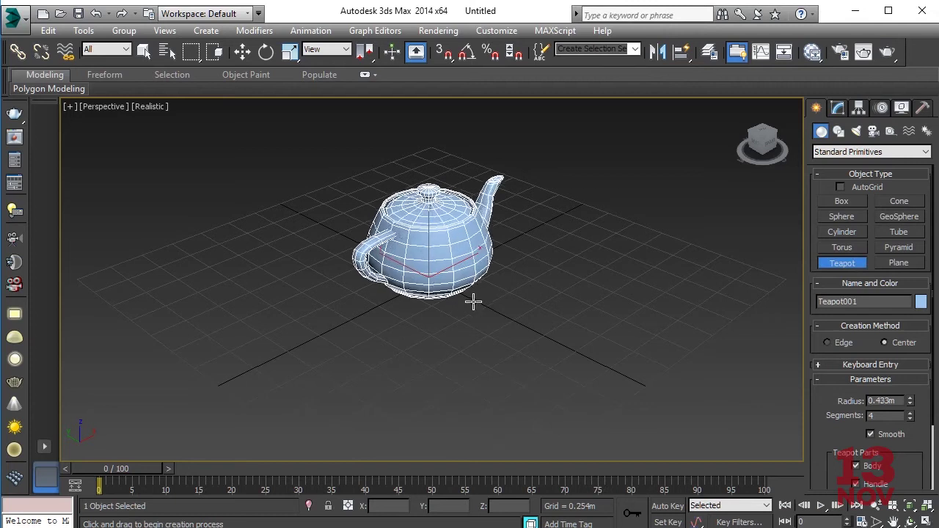
pyautogui.moveTo(511, 313); pyautogui.dragTo(507, 331, button='middle')
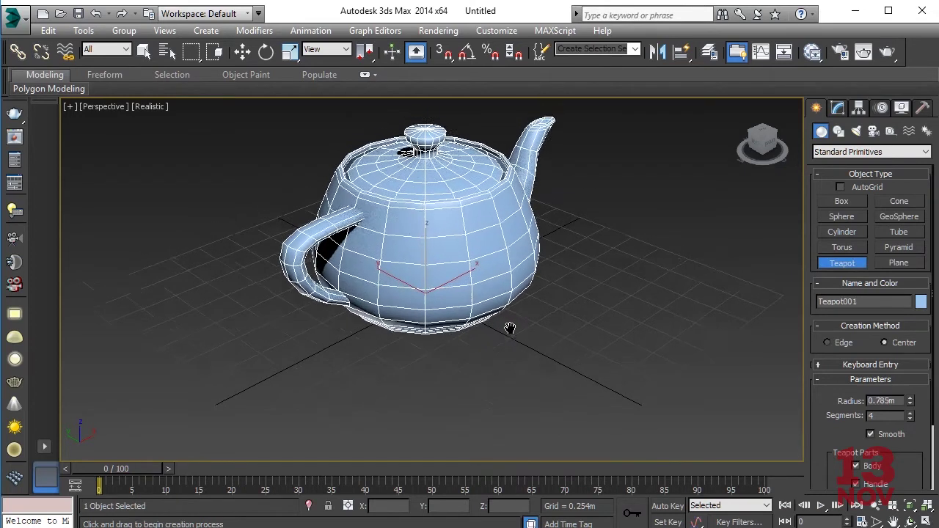
pyautogui.rightClick(510, 335)
pyautogui.click(143, 107)
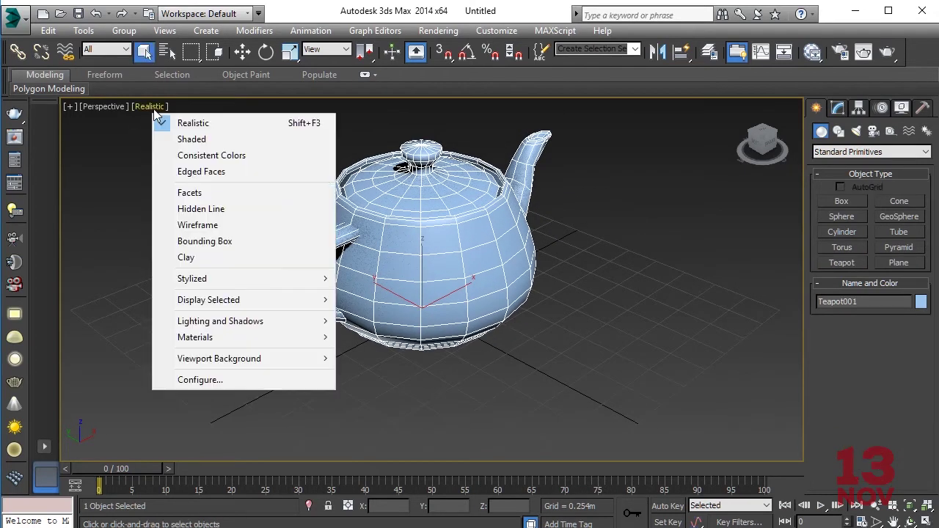
pyautogui.click(173, 141)
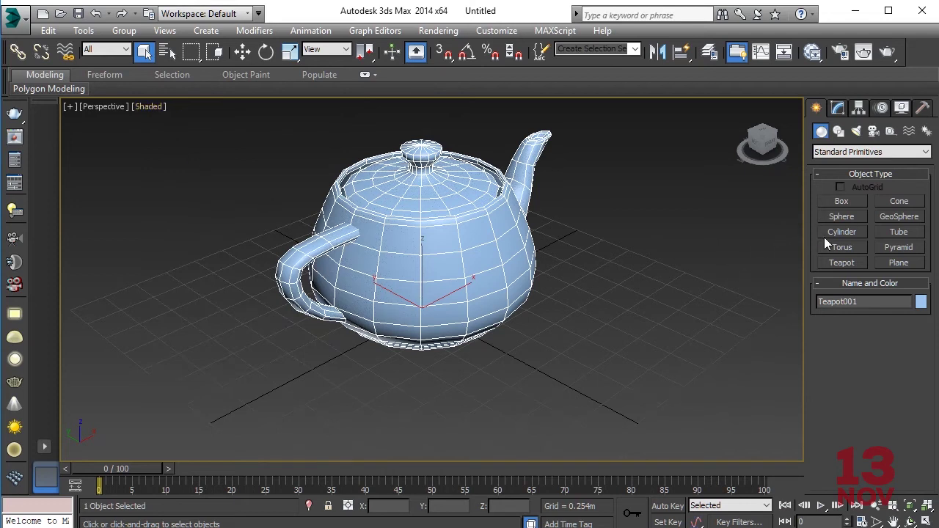
# Zero the teapot's X and Y position so it sits at the world origin.
pyautogui.rightClick(460, 266)
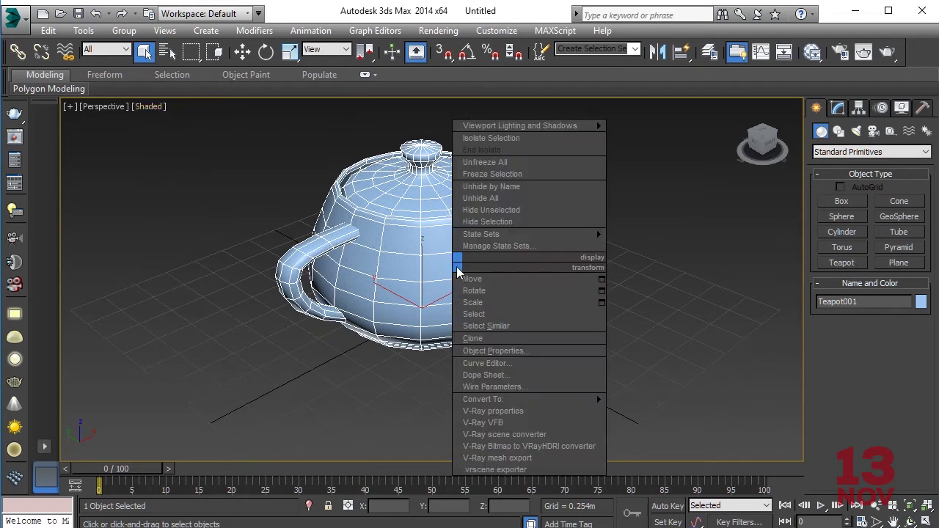
pyautogui.click(471, 277)
pyautogui.rightClick(412, 506)
pyautogui.rightClick(474, 506)
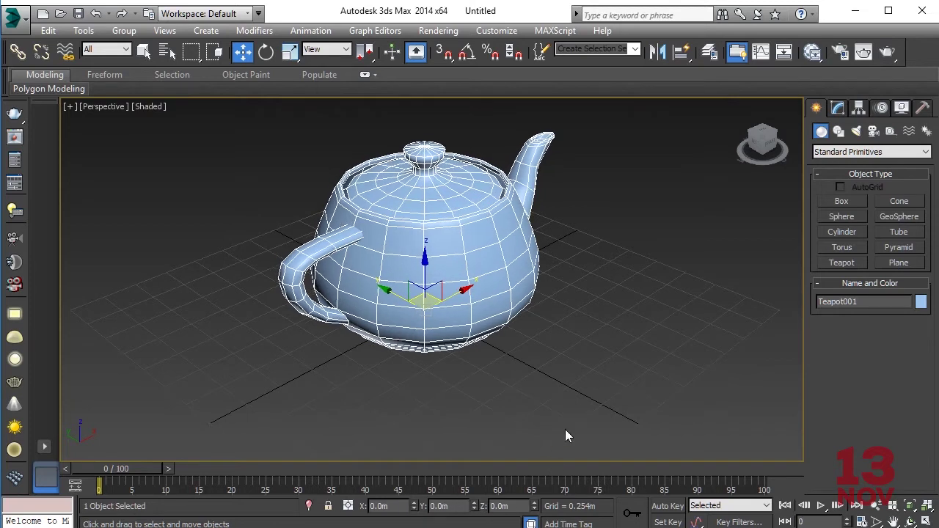
# Draw a large ground plane across the grid and make its object colour white.
pyautogui.click(908, 265)
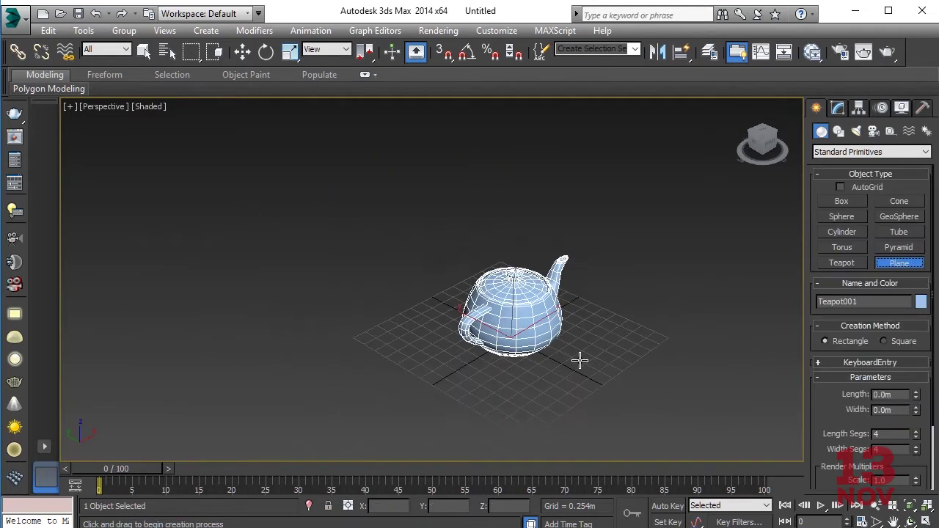
pyautogui.scroll(-4, 578, 360)
pyautogui.scroll(-2, 557, 352)
pyautogui.moveTo(441, 315)
pyautogui.mouseDown()
pyautogui.moveTo(761, 316)
pyautogui.moveTo(743, 311)
pyautogui.mouseUp()
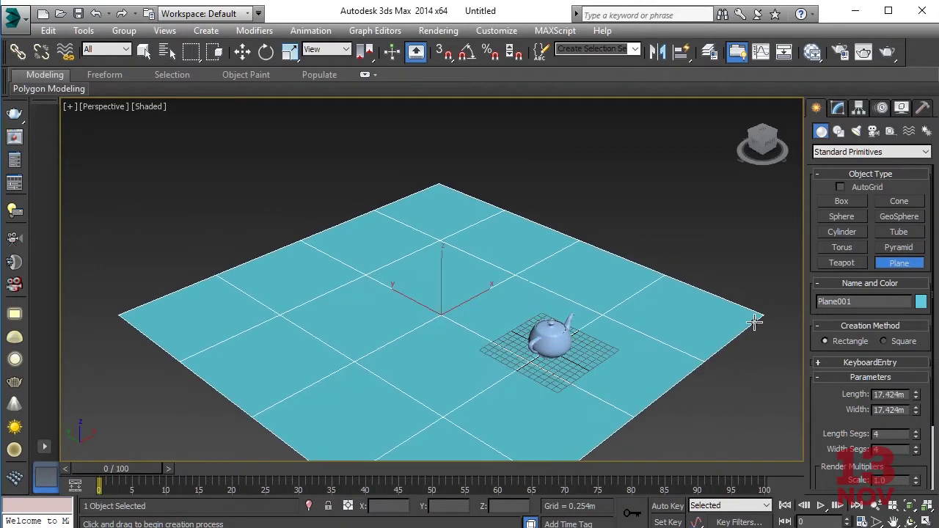
pyautogui.press('w')
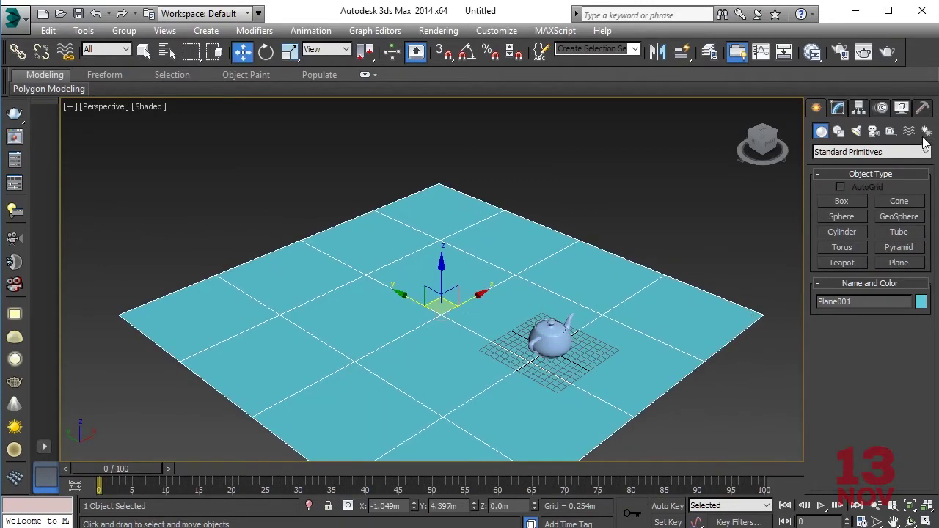
pyautogui.click(918, 303)
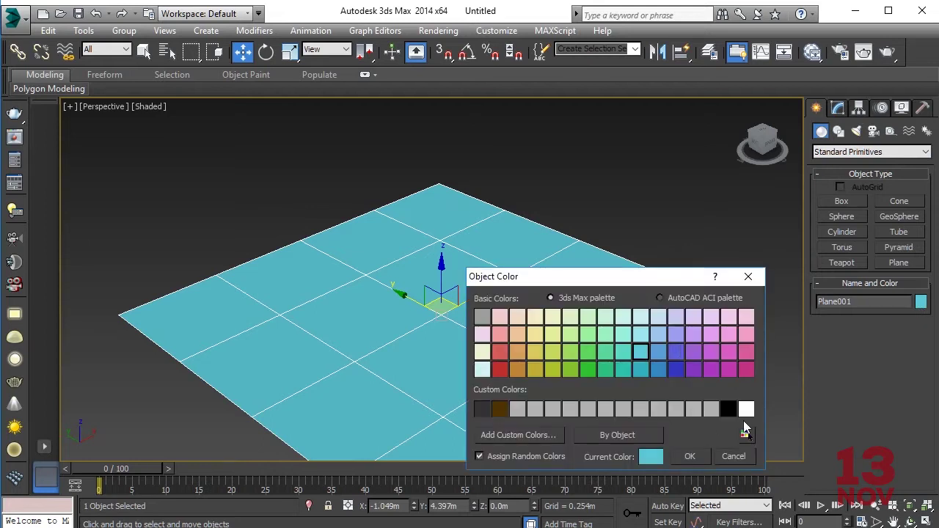
pyautogui.click(746, 410)
pyautogui.click(688, 455)
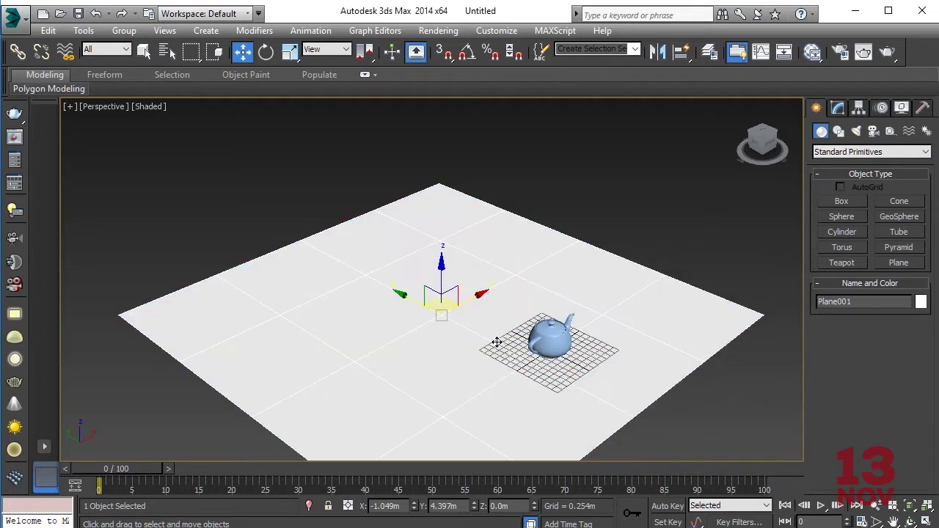
# Centre the plane at X 0, Y 0 and reframe the view on the teapot.
pyautogui.rightClick(413, 509)
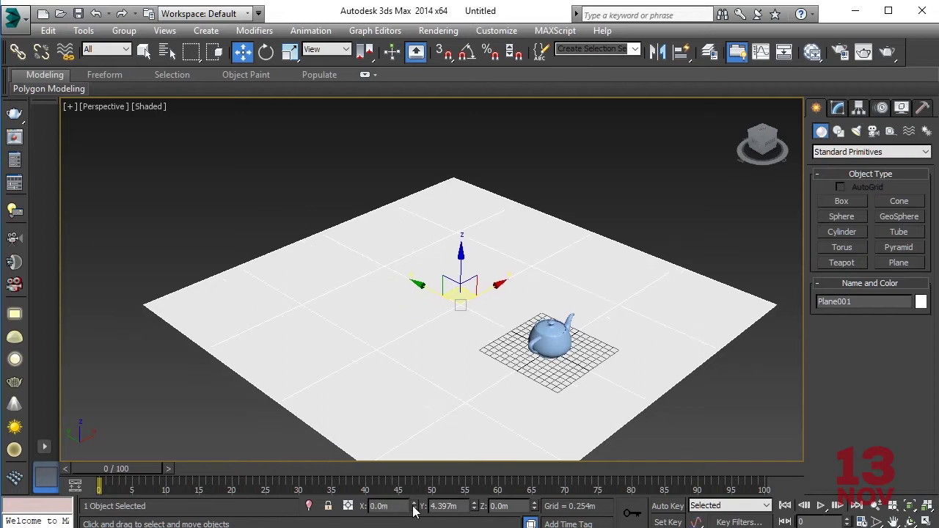
pyautogui.rightClick(474, 509)
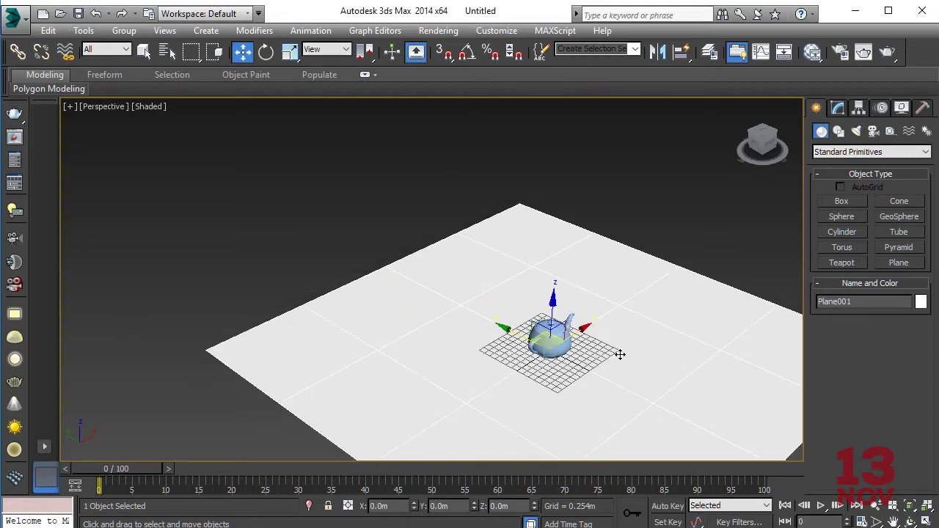
pyautogui.scroll(5, 620, 354)
pyautogui.moveTo(469, 340); pyautogui.dragTo(510, 354, button='middle')
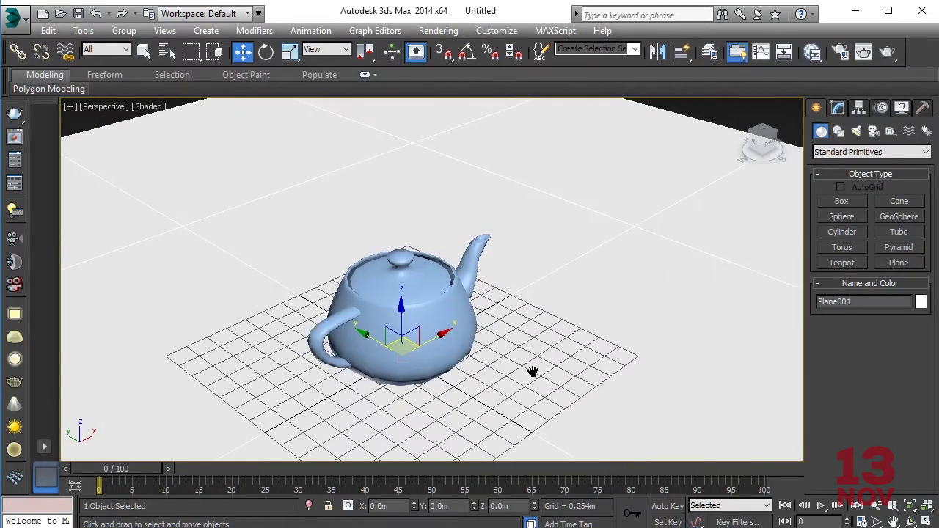
# Set the environment background colour to white (255,255,255) in Environment and Effects.
pyautogui.press('8')
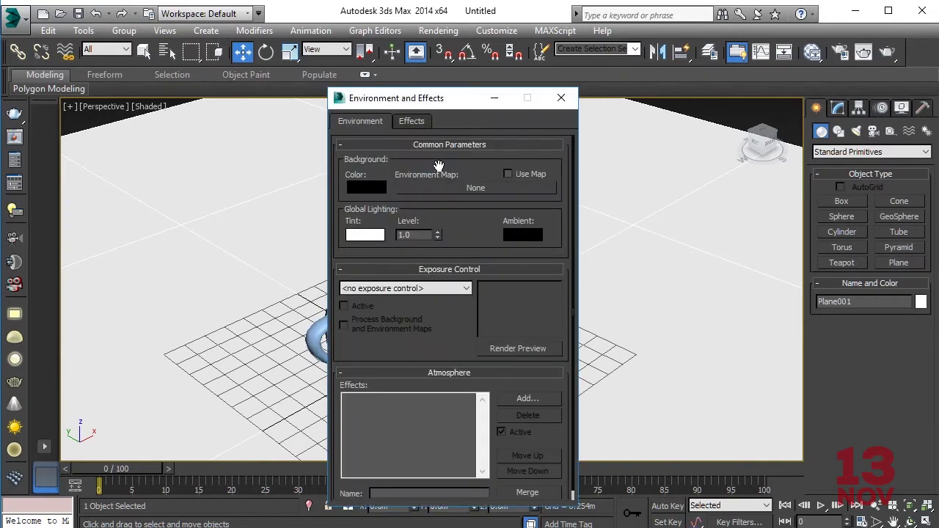
pyautogui.click(366, 188)
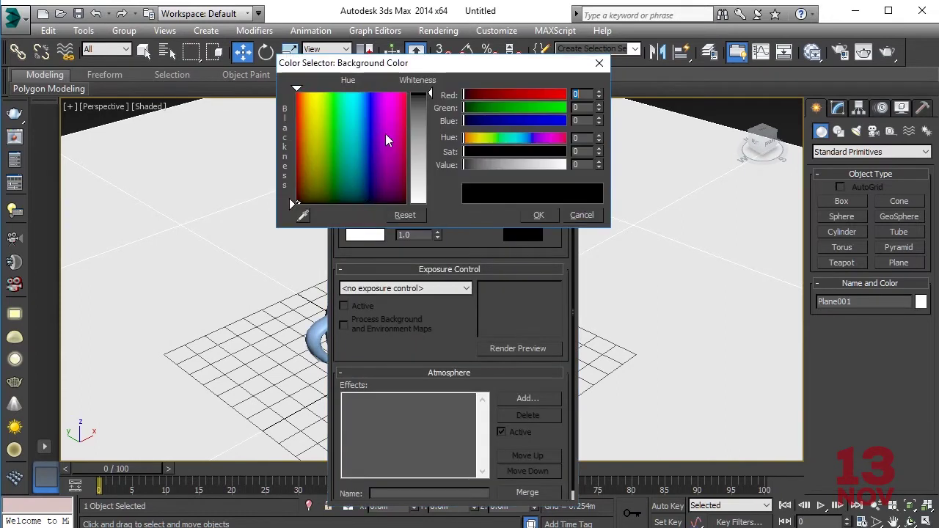
pyautogui.moveTo(414, 98); pyautogui.dragTo(417, 202)
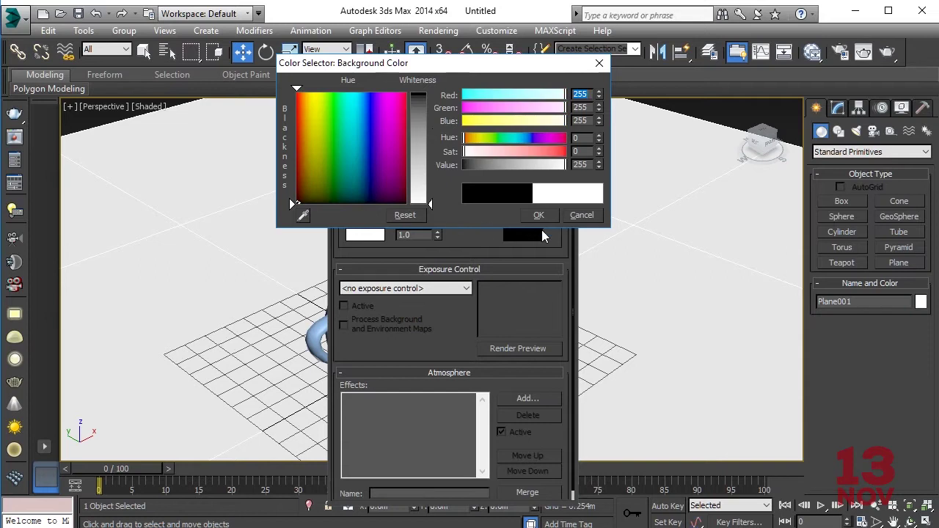
pyautogui.click(538, 215)
pyautogui.click(560, 98)
# Select the teapot and bring up the Slate Material Editor.
pyautogui.moveTo(504, 279)
pyautogui.keyDown('alt'); pyautogui.mouseDown(button='middle')
pyautogui.moveTo(489, 293)
pyautogui.moveTo(513, 294)
pyautogui.mouseUp(button='middle'); pyautogui.keyUp('alt')
pyautogui.click(484, 272)
pyautogui.press('m')
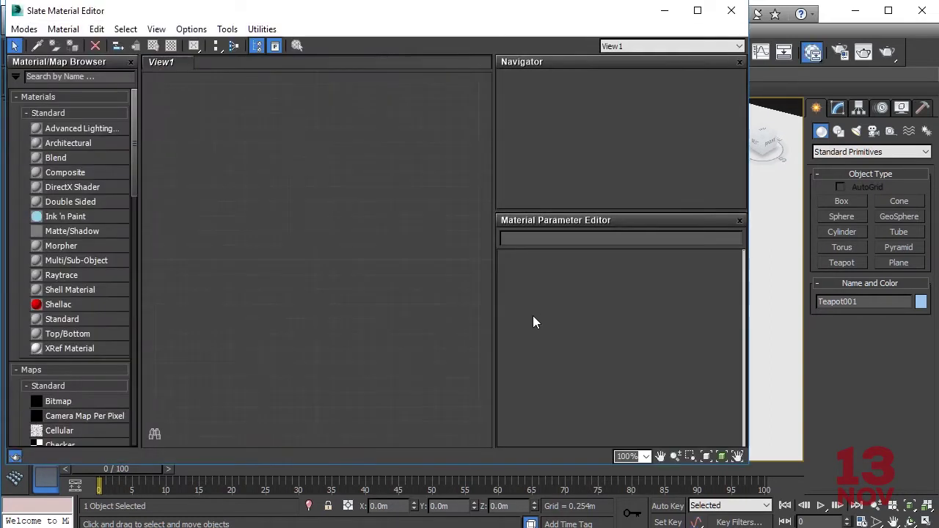
# Assign V-Ray Adv 3.60.03 as the production renderer in Render Setup.
pyautogui.click(840, 51)
pyautogui.scroll(-5, 757, 394)
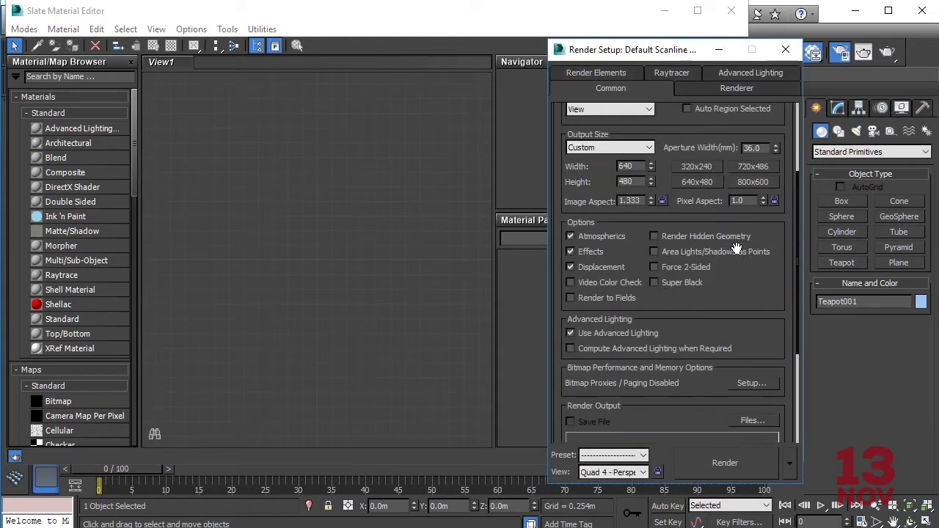
pyautogui.scroll(-4, 757, 394)
pyautogui.scroll(-1, 756, 393)
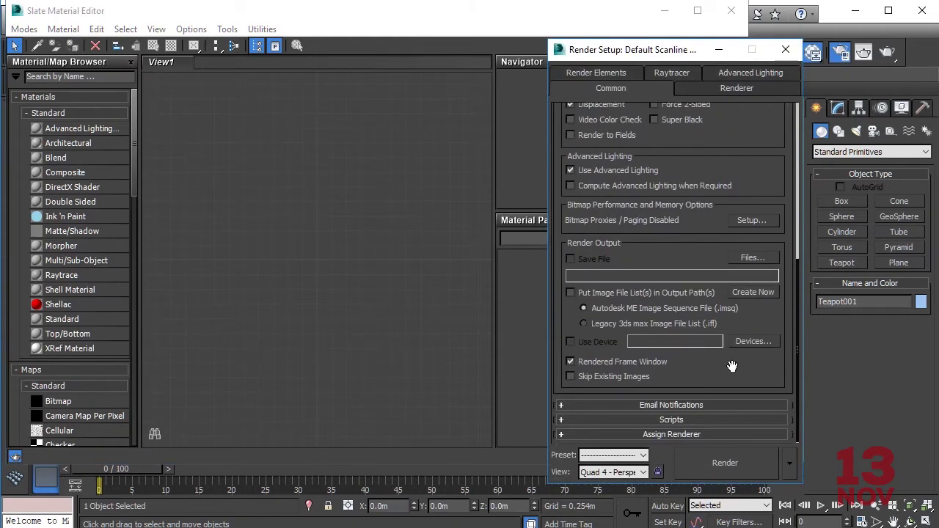
pyautogui.click(688, 435)
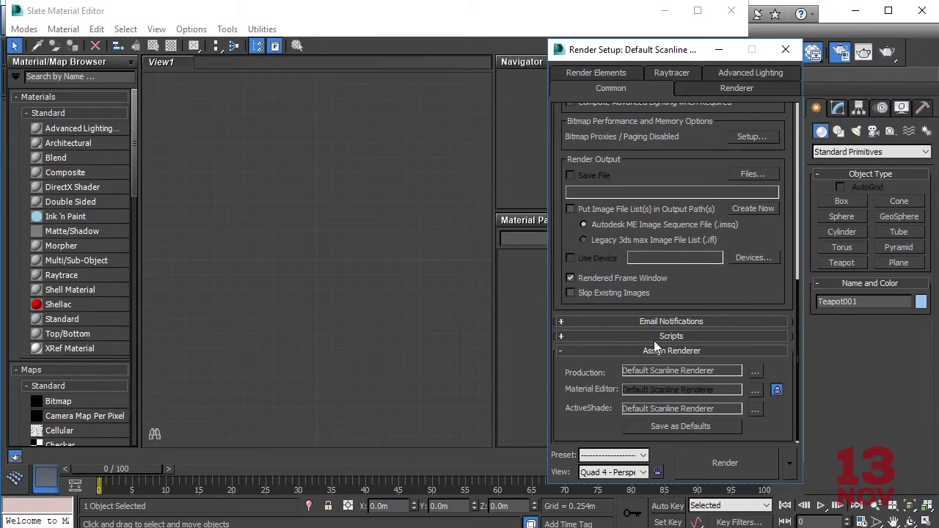
pyautogui.click(755, 372)
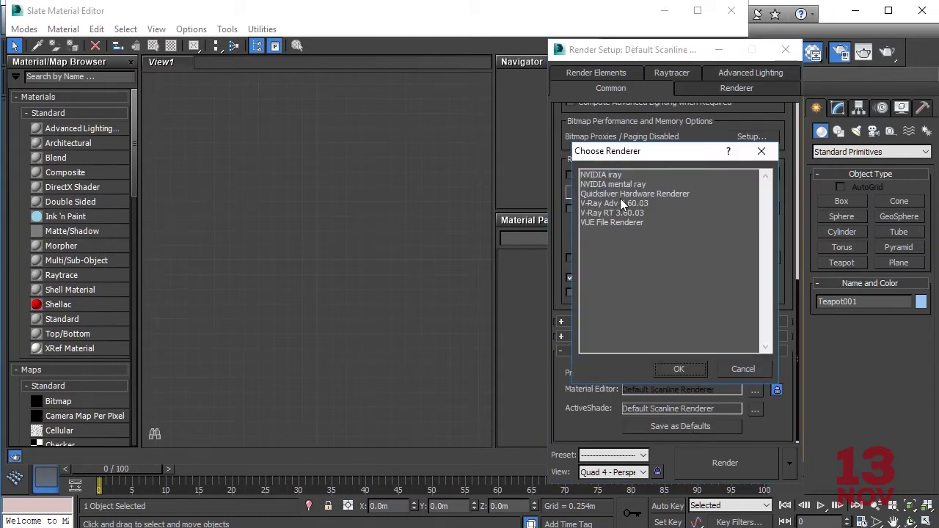
pyautogui.doubleClick(619, 202)
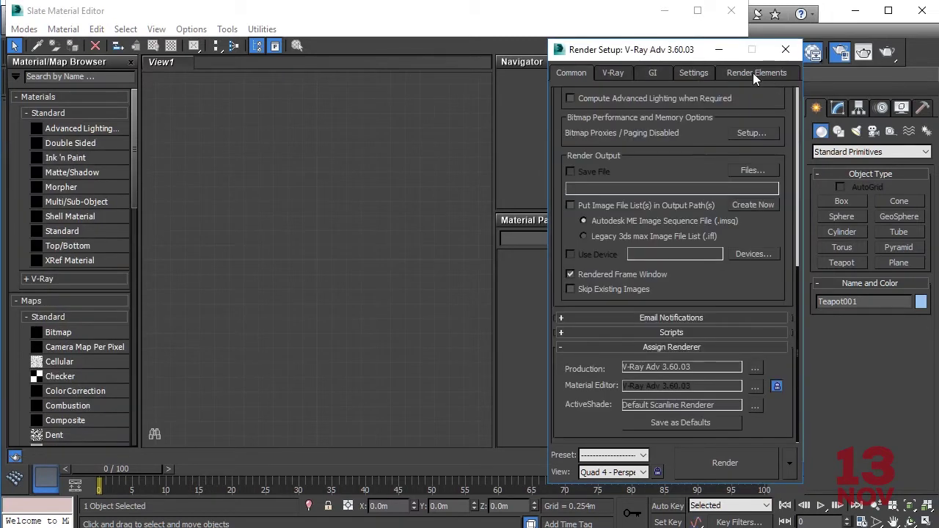
# Turn on ambient occlusion in V-Ray's advanced GI settings.
pyautogui.click(652, 73)
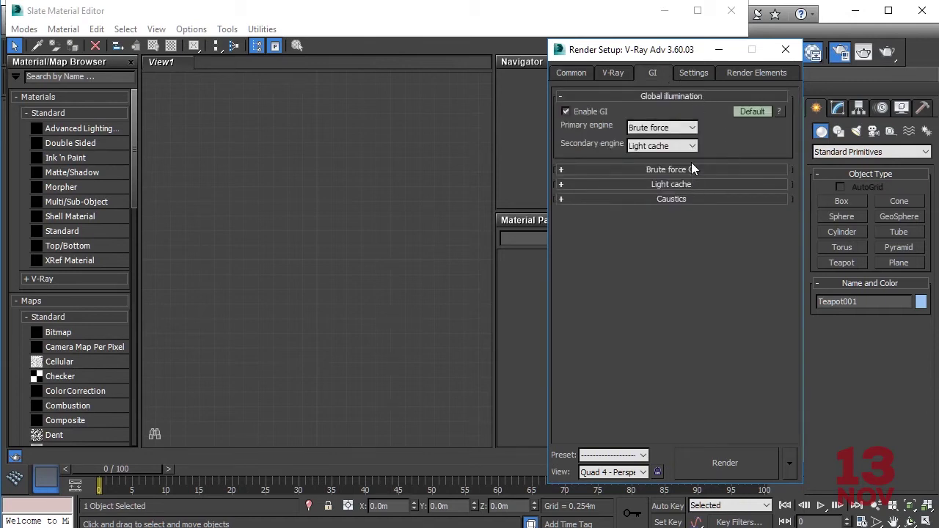
pyautogui.click(749, 111)
pyautogui.click(696, 204)
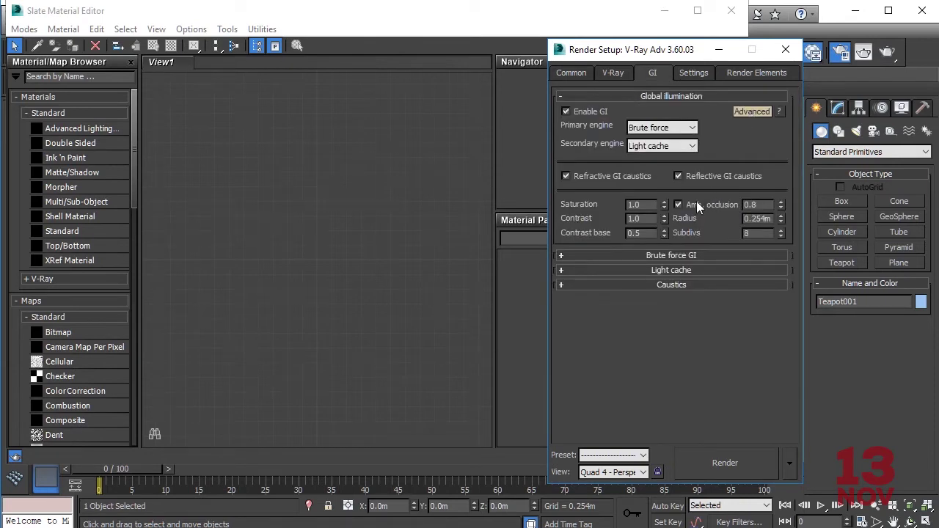
pyautogui.click(785, 49)
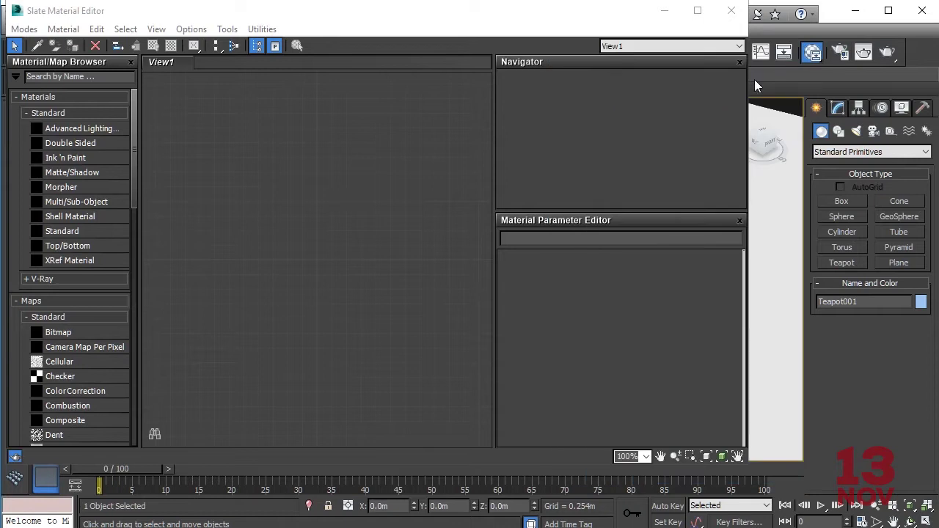
# Create a VRayMtl material node in Slate View and open its parameters.
pyautogui.rightClick(337, 227)
pyautogui.moveTo(511, 252)
pyautogui.click(594, 413)
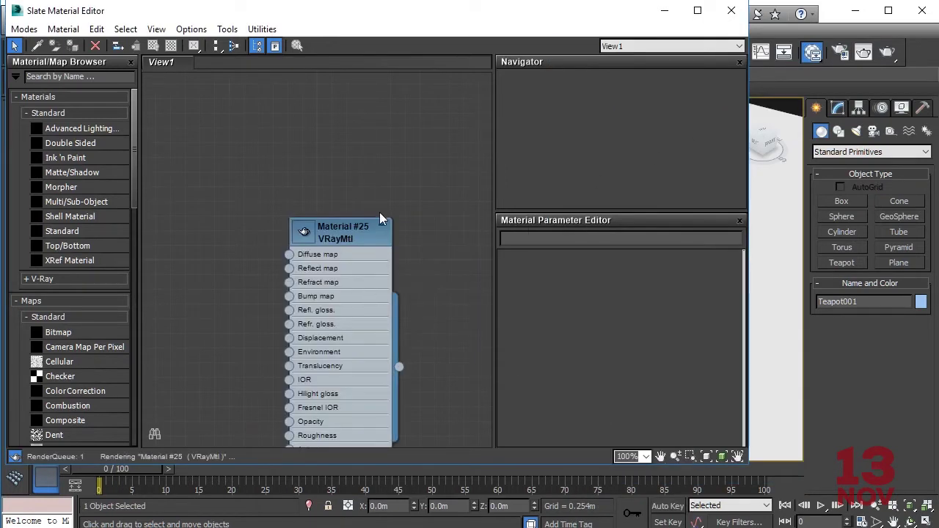
pyautogui.moveTo(355, 233)
pyautogui.mouseDown()
pyautogui.moveTo(352, 242)
pyautogui.moveTo(369, 246)
pyautogui.mouseUp()
pyautogui.doubleClick(352, 235)
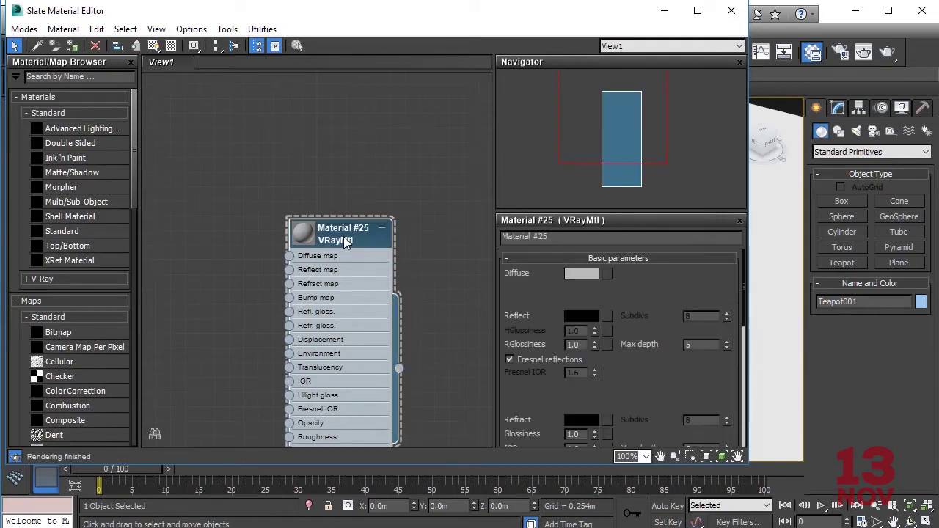
# Set the new material's diffuse colour to pure white (255,255,255).
pyautogui.click(579, 273)
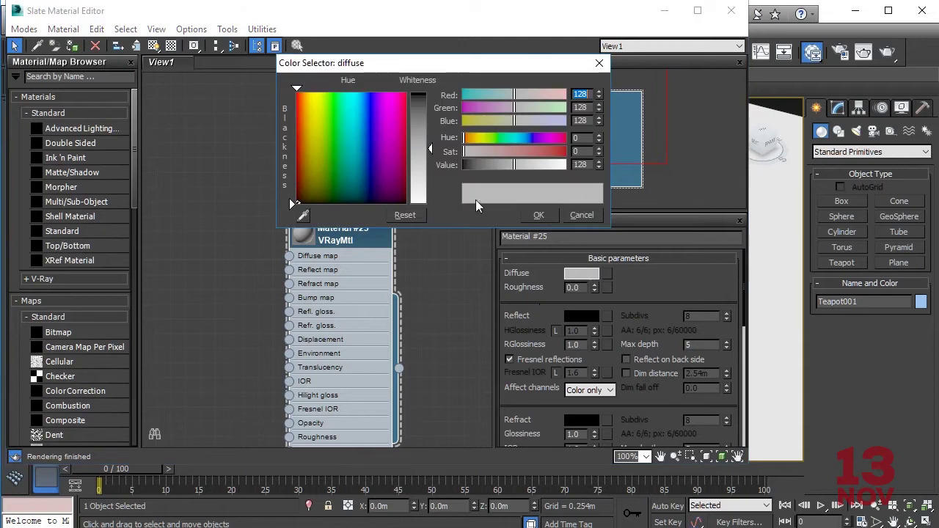
pyautogui.moveTo(420, 151); pyautogui.dragTo(420, 93)
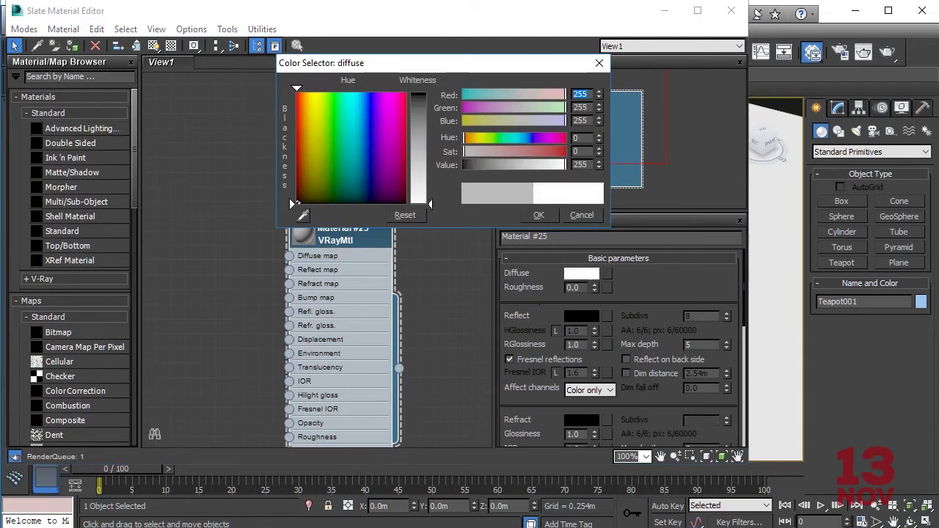
pyautogui.click(549, 218)
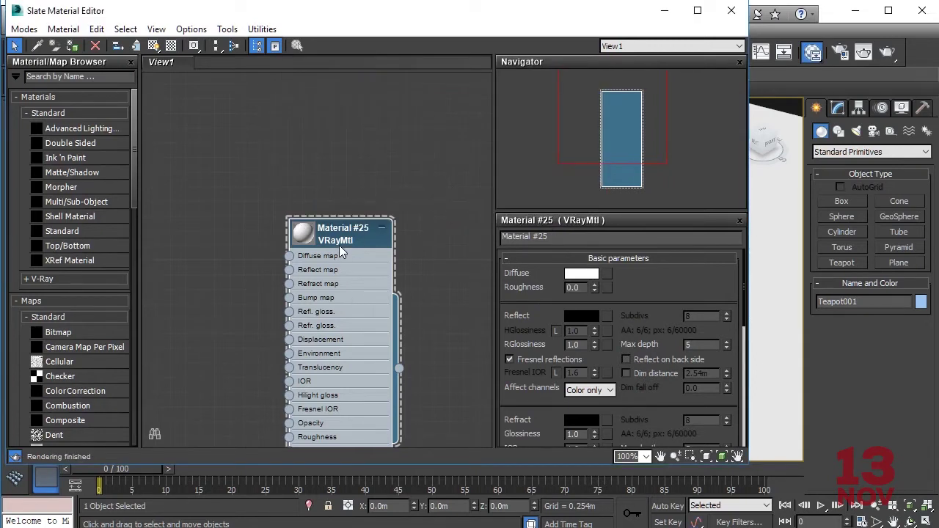
pyautogui.moveTo(339, 245); pyautogui.dragTo(344, 176)
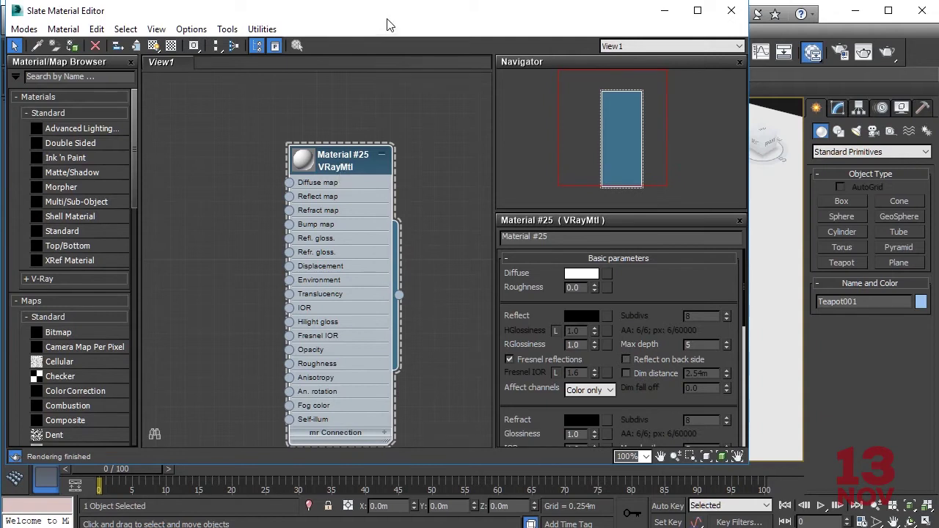
pyautogui.moveTo(392, 22); pyautogui.dragTo(418, 297)
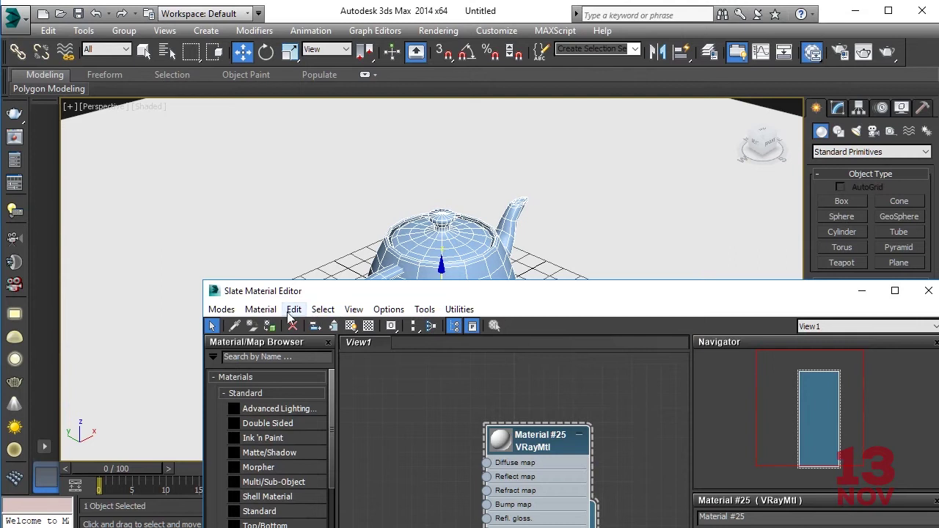
# Assign Material #25 to the teapot, minimize the editor, and zoom in on the teapot's front.
pyautogui.click(274, 325)
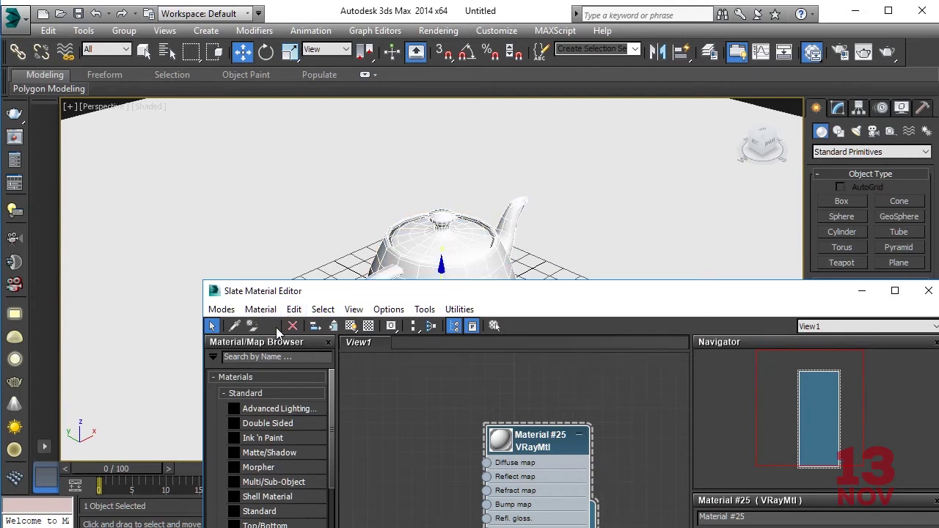
pyautogui.click(863, 292)
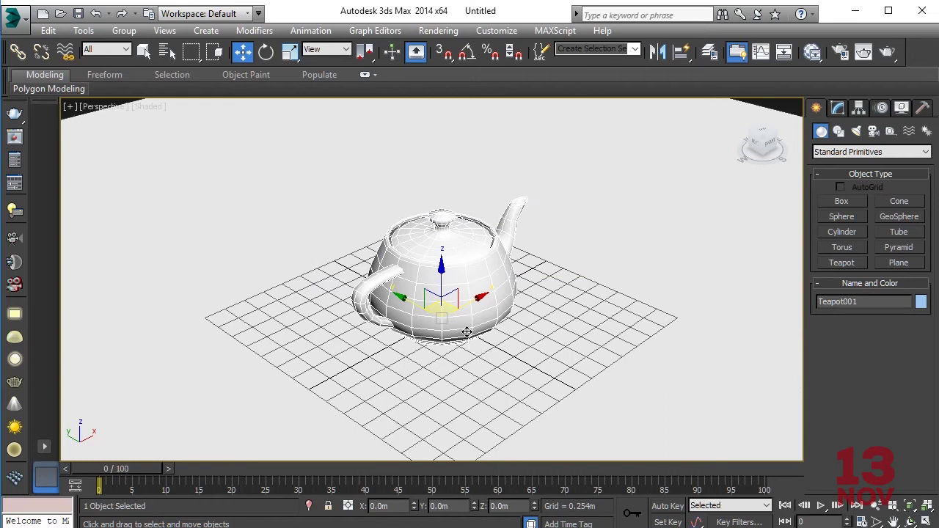
pyautogui.scroll(2, 467, 335)
pyautogui.scroll(2, 473, 308)
pyautogui.scroll(2, 480, 278)
pyautogui.scroll(2, 489, 282)
pyautogui.moveTo(489, 283)
pyautogui.keyDown('alt'); pyautogui.mouseDown(button='middle')
pyautogui.moveTo(493, 291)
pyautogui.moveTo(484, 281)
pyautogui.moveTo(379, 271)
pyautogui.mouseUp(button='middle'); pyautogui.keyUp('alt')
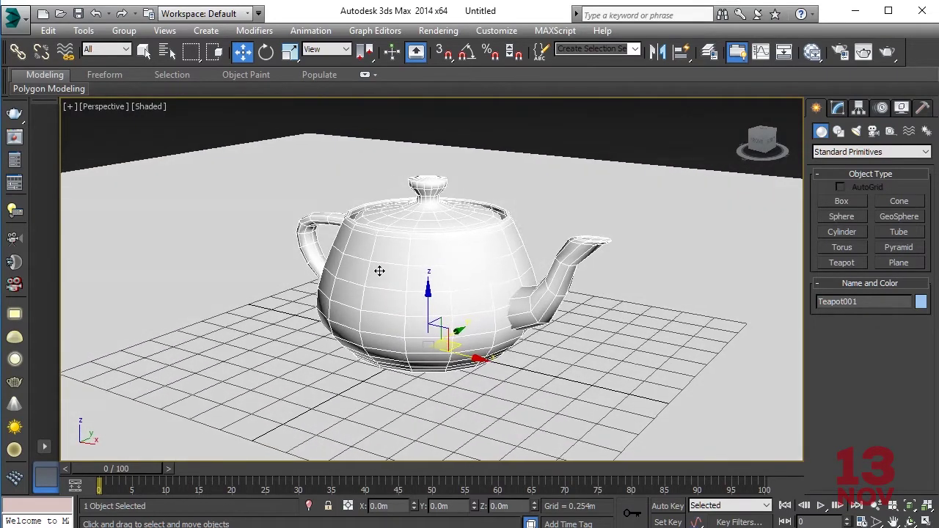
# Render a V-Ray test of the white teapot, close the frame buffer, and reopen the material editor.
pyautogui.click(887, 51)
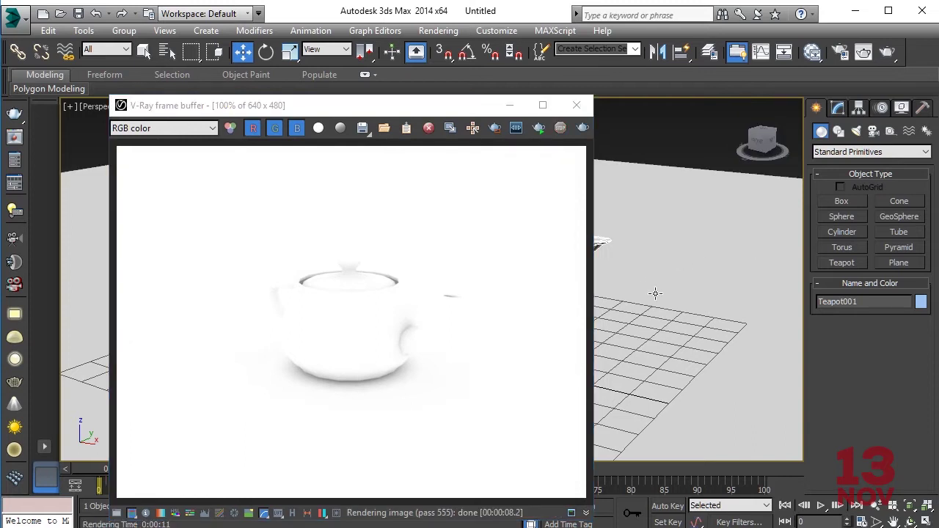
pyautogui.click(577, 104)
pyautogui.press('m')
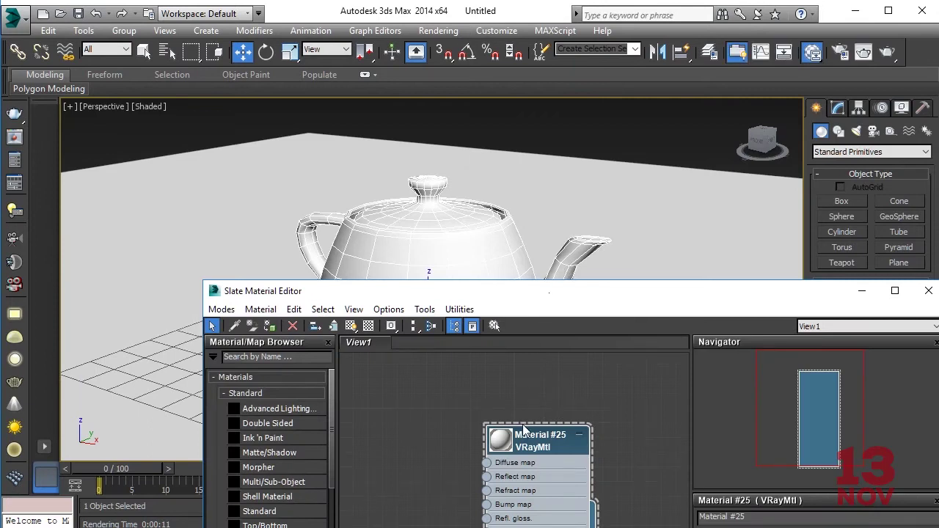
# Lower Material #25's diffuse to grey 127 and re-render the teapot.
pyautogui.moveTo(622, 292); pyautogui.dragTo(606, 127)
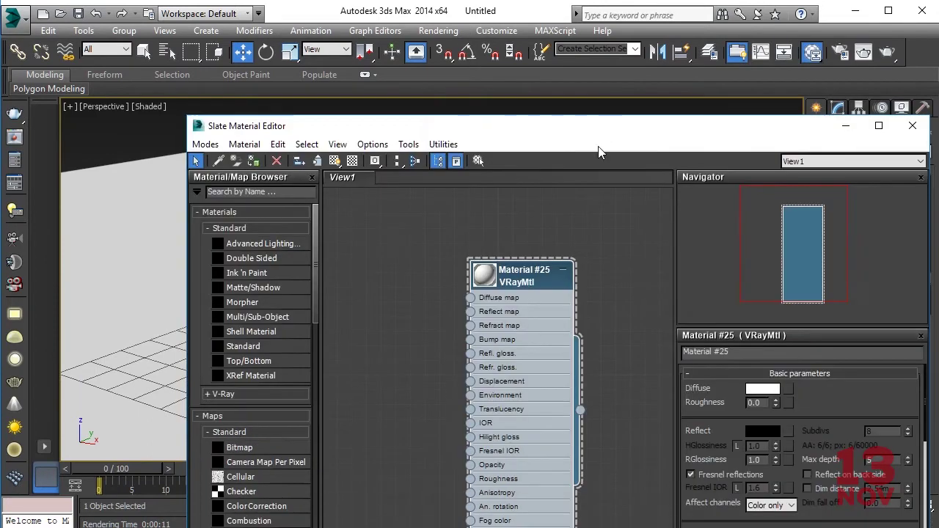
pyautogui.click(758, 393)
pyautogui.click(431, 149)
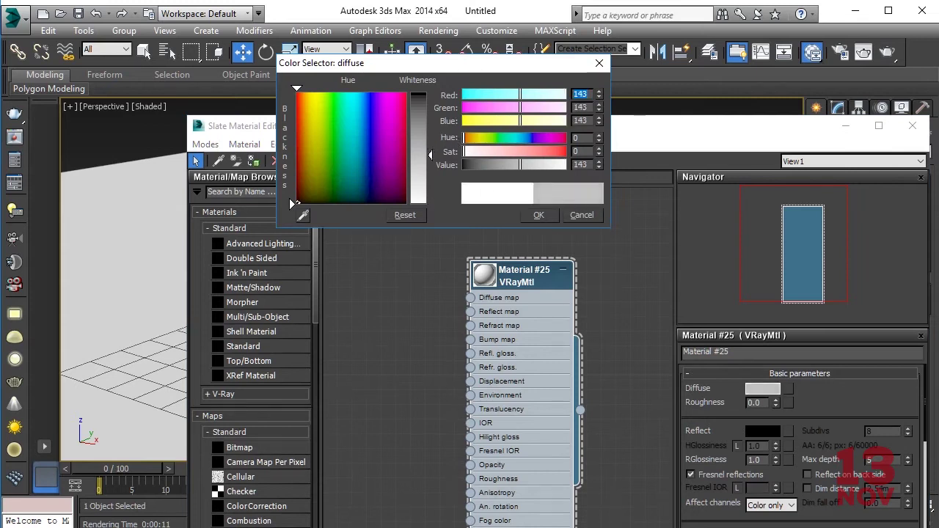
pyautogui.click(538, 215)
pyautogui.moveTo(697, 126)
pyautogui.mouseDown()
pyautogui.moveTo(809, 136)
pyautogui.moveTo(878, 419)
pyautogui.mouseUp()
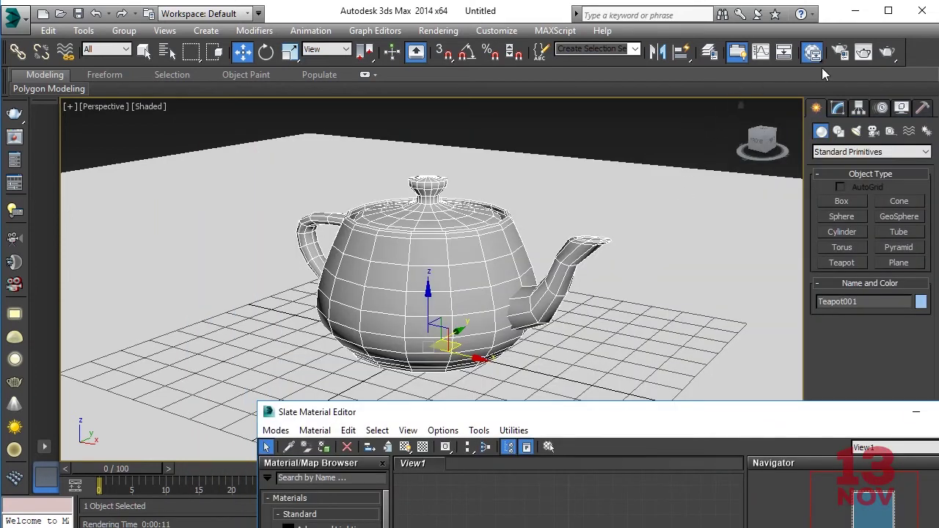
pyautogui.click(885, 53)
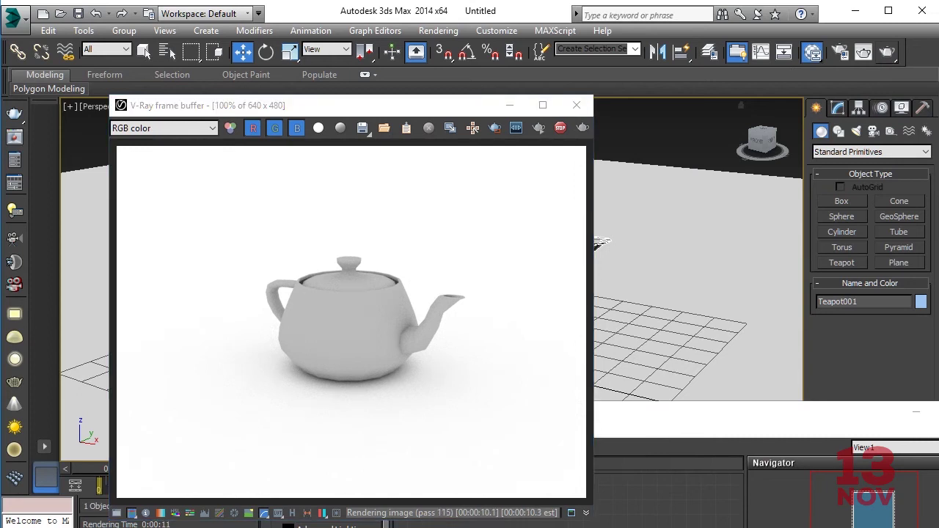
pyautogui.click(785, 412)
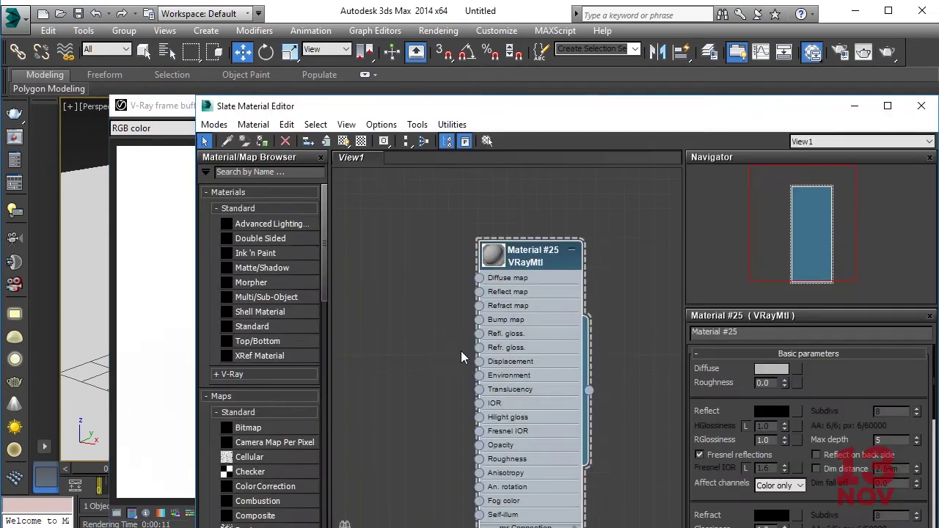
# Change Material #25's diffuse colour to orange (218, 49, 3).
pyautogui.click(767, 369)
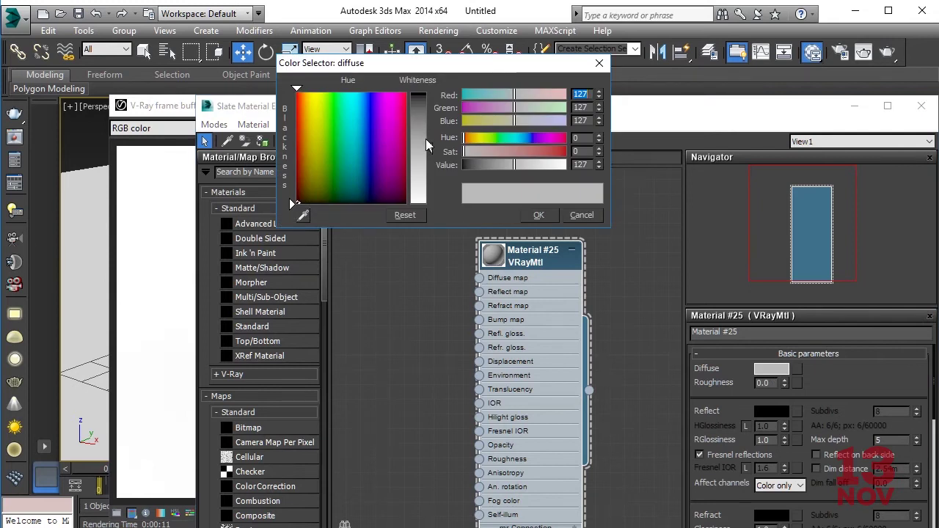
pyautogui.moveTo(425, 137); pyautogui.dragTo(425, 126)
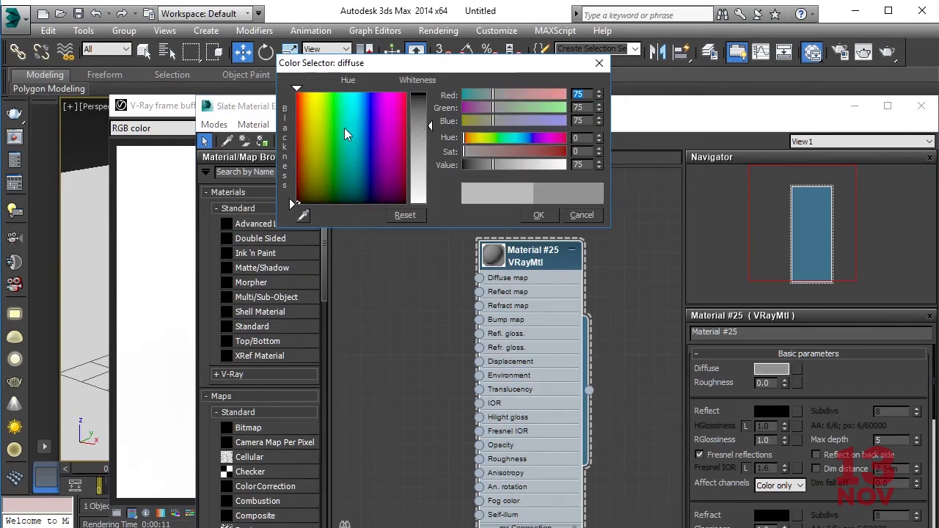
pyautogui.click(422, 139)
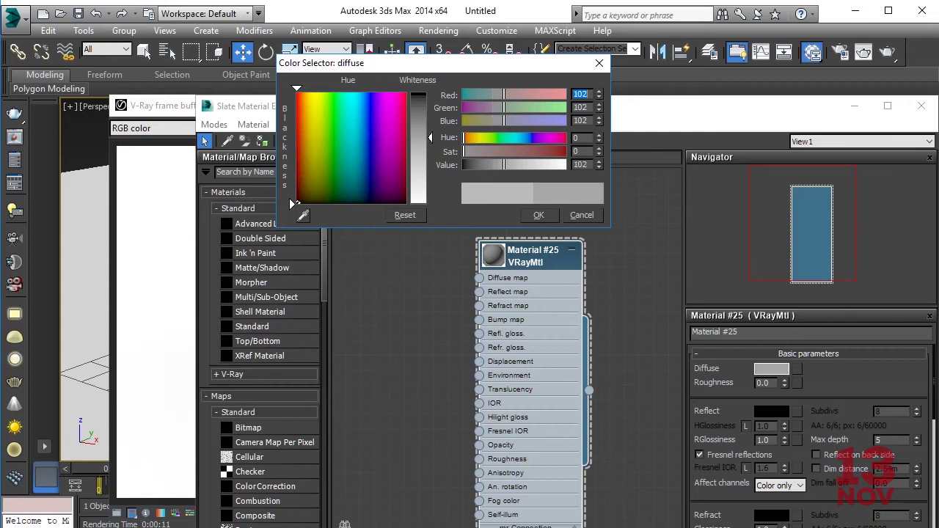
pyautogui.moveTo(387, 146); pyautogui.dragTo(301, 120)
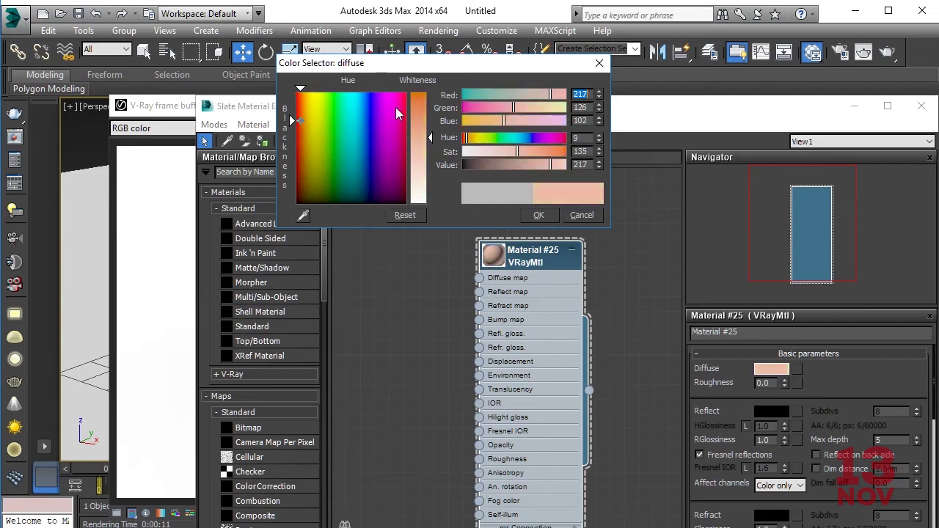
pyautogui.moveTo(422, 117); pyautogui.dragTo(422, 94)
pyautogui.moveTo(308, 123); pyautogui.dragTo(308, 109)
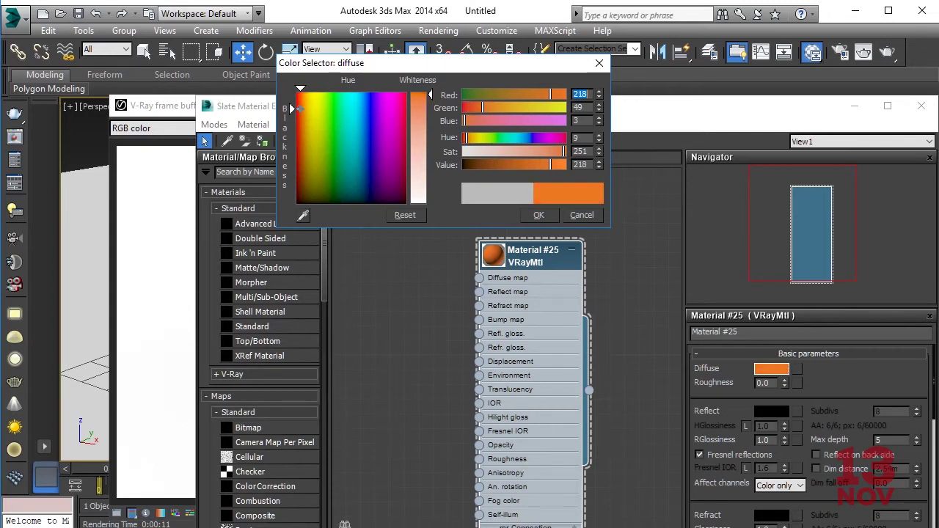
pyautogui.click(538, 216)
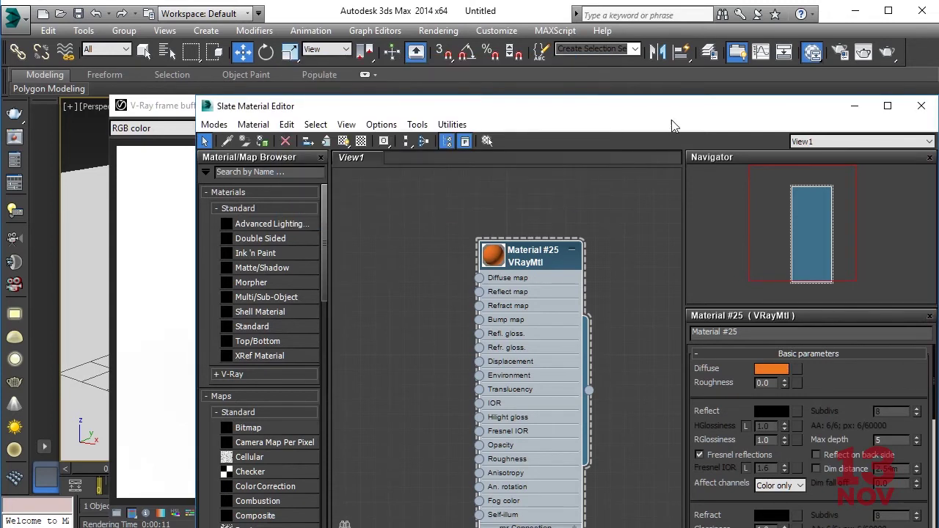
# Re-render with Shift+Q to get an orange teapot, then rearrange the material nodes.
pyautogui.moveTo(671, 116); pyautogui.dragTo(686, 478)
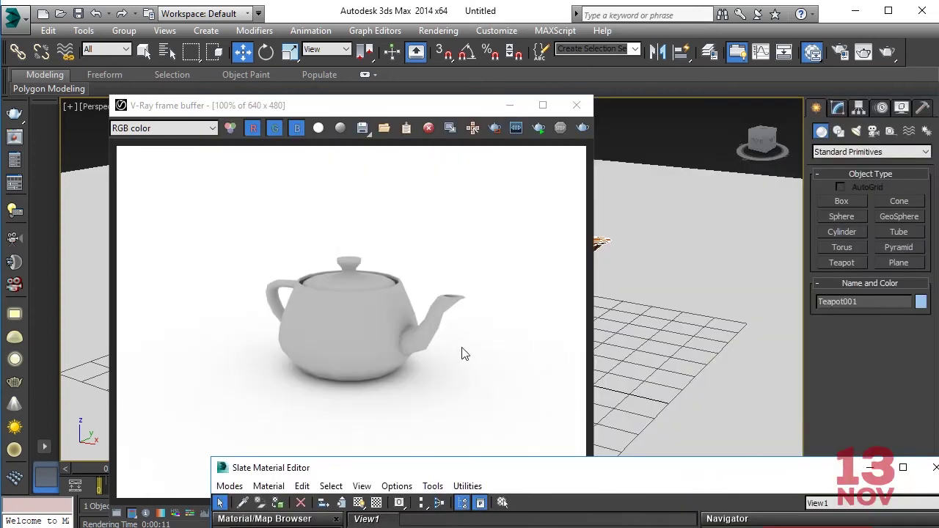
pyautogui.hotkey('shift', 'q')
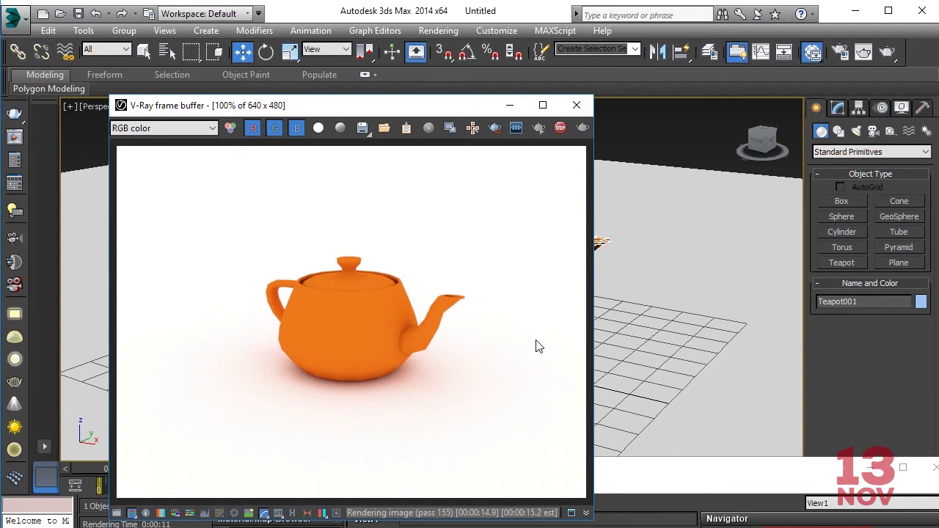
pyautogui.moveTo(776, 473)
pyautogui.mouseDown()
pyautogui.moveTo(717, 214)
pyautogui.moveTo(708, 114)
pyautogui.mouseUp()
pyautogui.moveTo(486, 236)
pyautogui.mouseDown()
pyautogui.moveTo(342, 249)
pyautogui.moveTo(556, 173)
pyautogui.mouseUp()
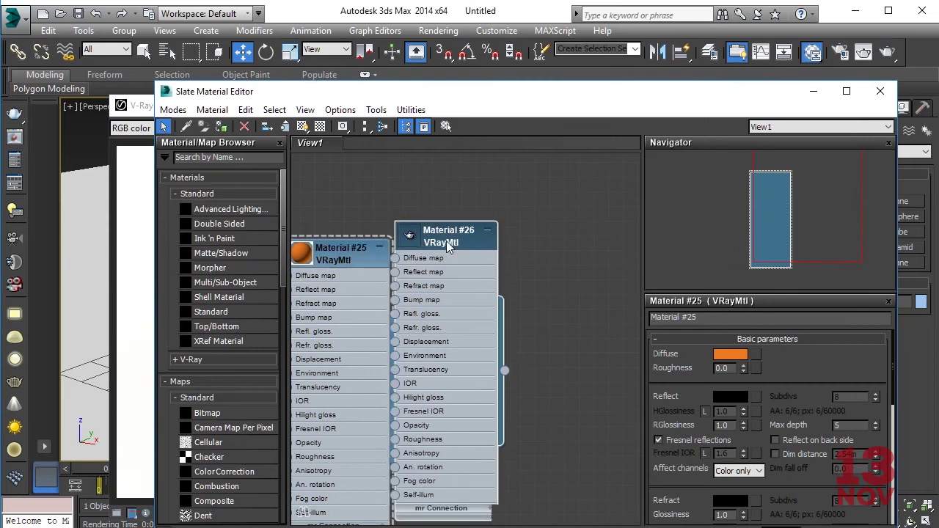
# Set Material #26's diffuse to white and drag from its Diffuse map input to list V-Ray maps.
pyautogui.moveTo(536, 269); pyautogui.dragTo(529, 220, button='middle')
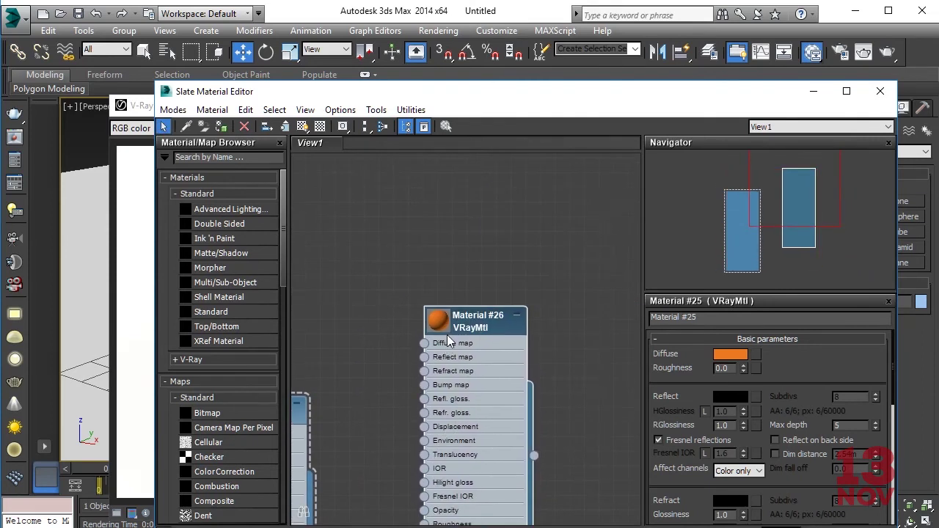
pyautogui.click(530, 220)
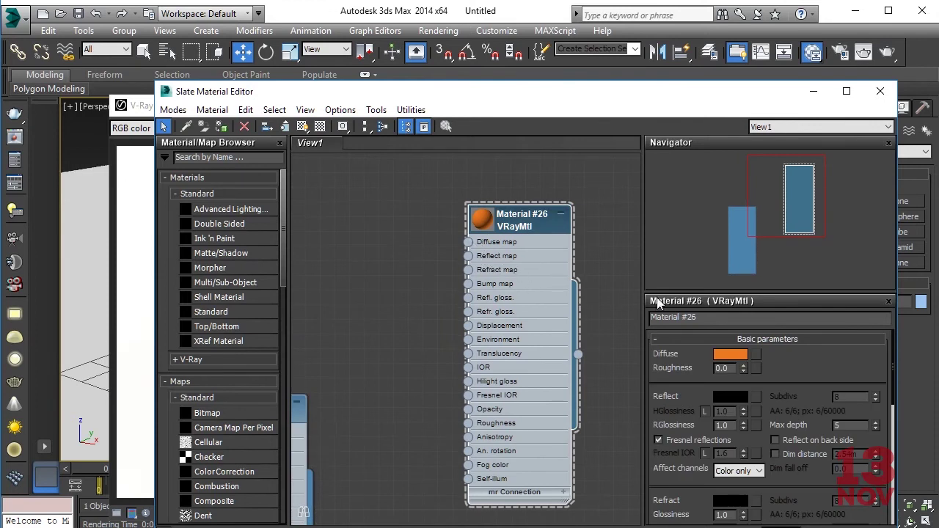
pyautogui.click(712, 354)
pyautogui.moveTo(430, 94); pyautogui.dragTo(447, 208)
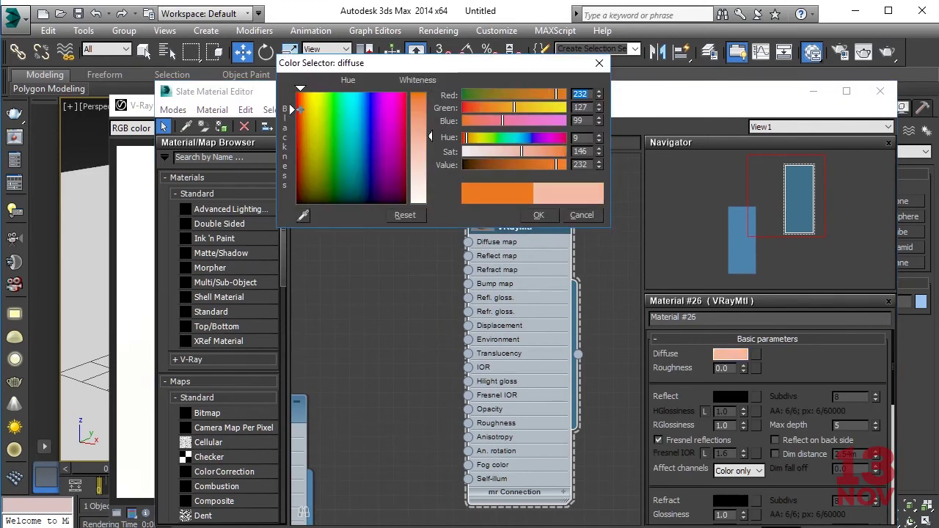
pyautogui.click(538, 214)
pyautogui.moveTo(526, 238); pyautogui.dragTo(569, 220)
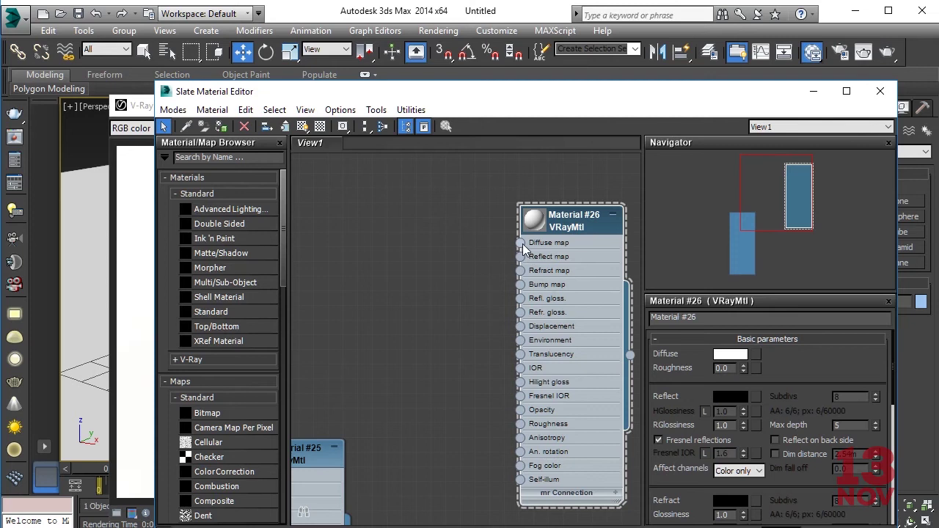
pyautogui.moveTo(522, 245); pyautogui.dragTo(429, 239)
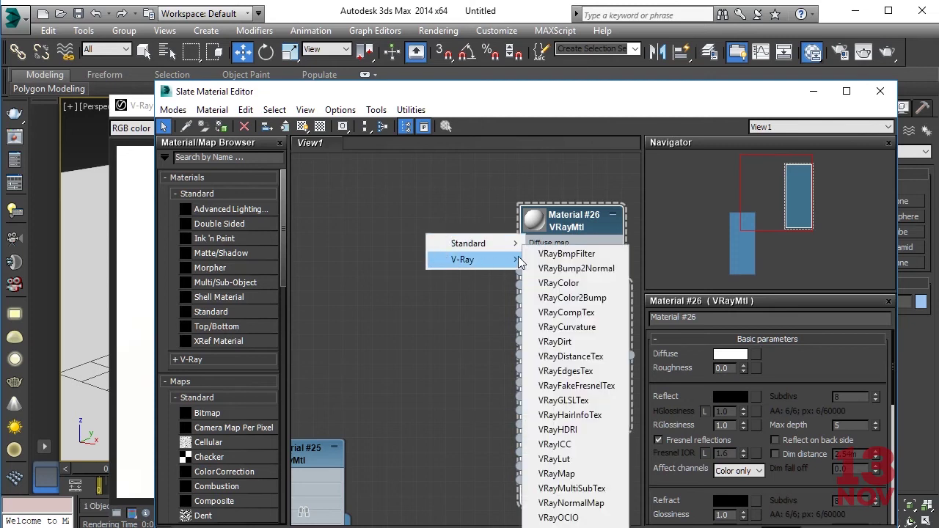
# Add a VRayEdgesTex map (Map #1) to the diffuse and set its edge colour to 45,45,45.
pyautogui.click(568, 372)
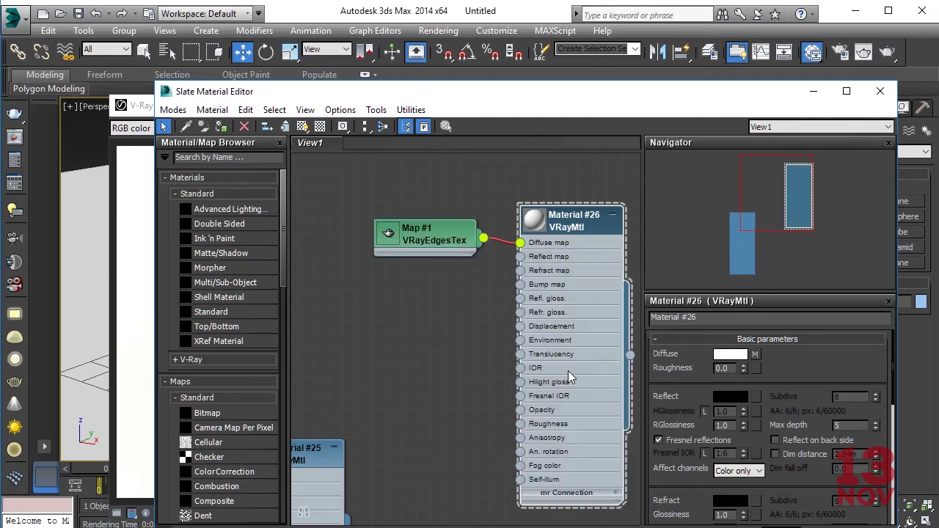
pyautogui.doubleClick(430, 237)
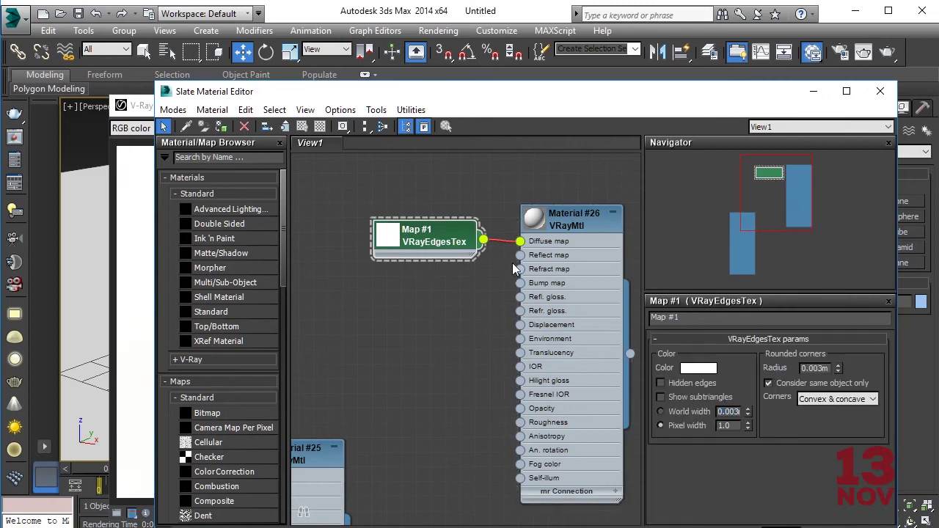
pyautogui.click(698, 367)
pyautogui.moveTo(418, 110)
pyautogui.mouseDown()
pyautogui.moveTo(425, 127)
pyautogui.moveTo(429, 116)
pyautogui.mouseUp()
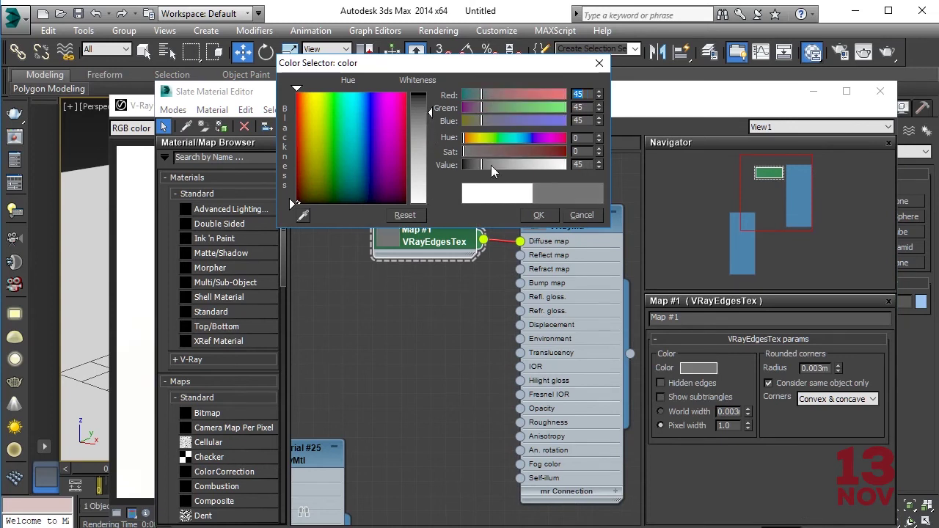
pyautogui.click(541, 214)
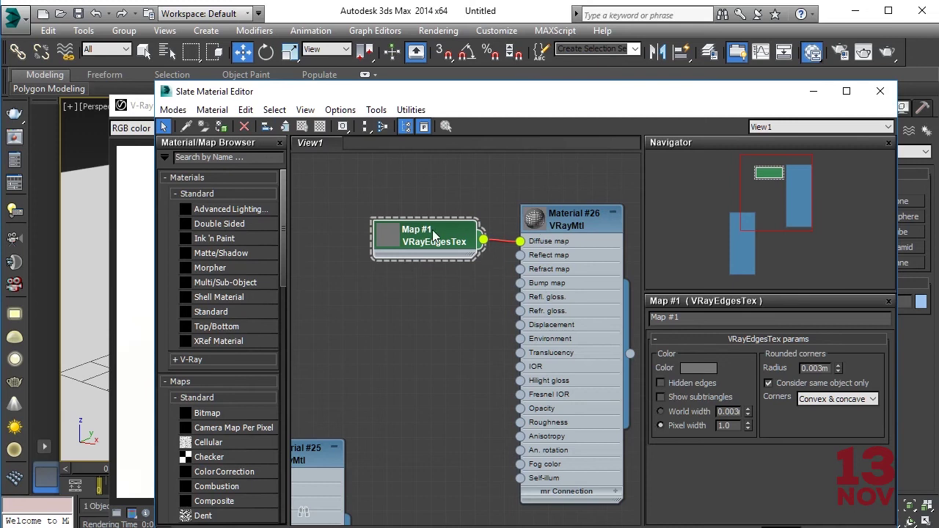
# Tidy the Slate editor layout, reselect Material #26 and close the render window.
pyautogui.moveTo(439, 231); pyautogui.dragTo(410, 231)
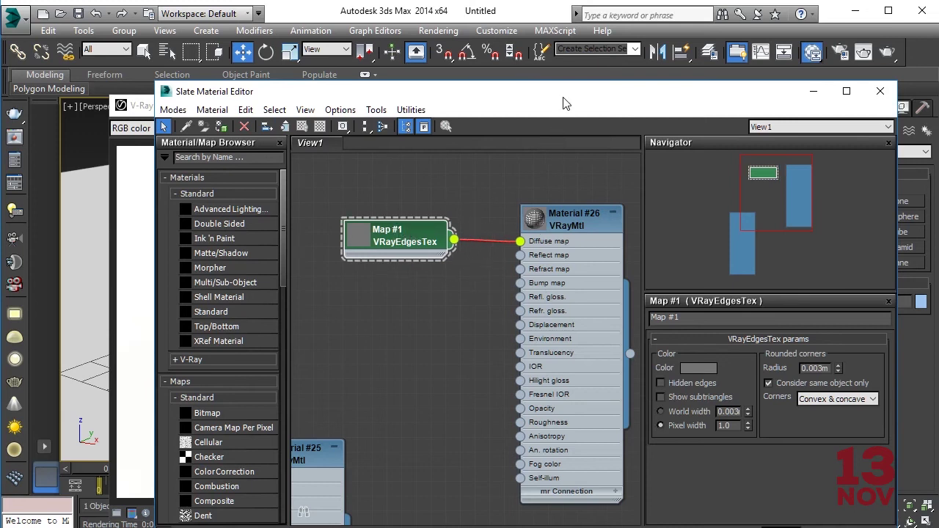
pyautogui.moveTo(563, 95); pyautogui.dragTo(561, 270)
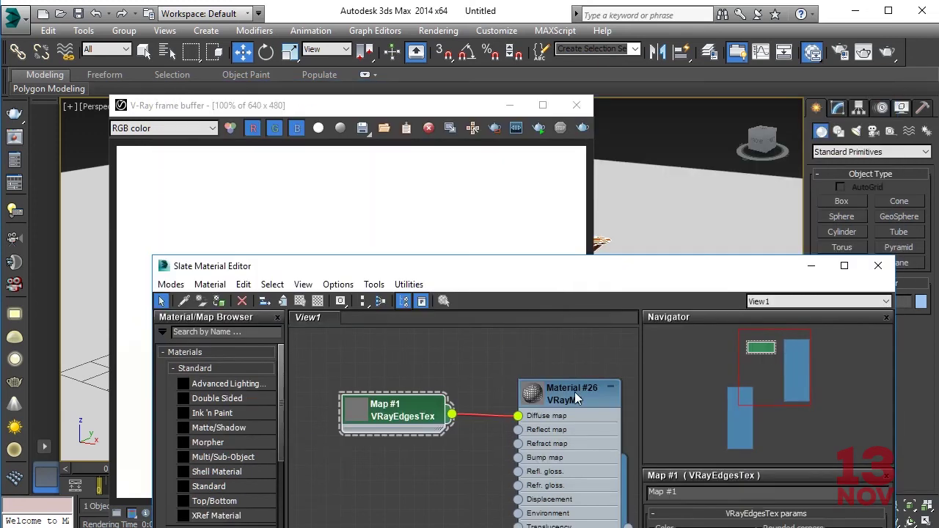
pyautogui.click(574, 391)
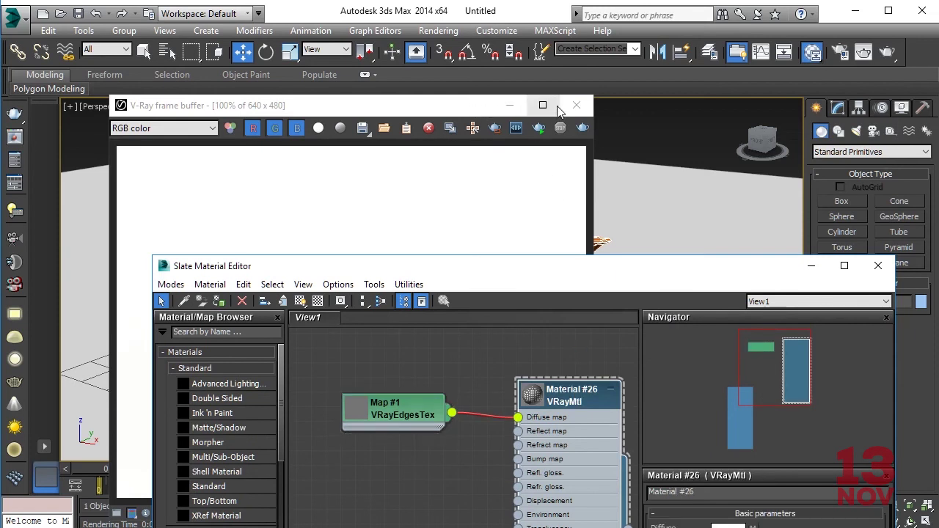
pyautogui.click(576, 106)
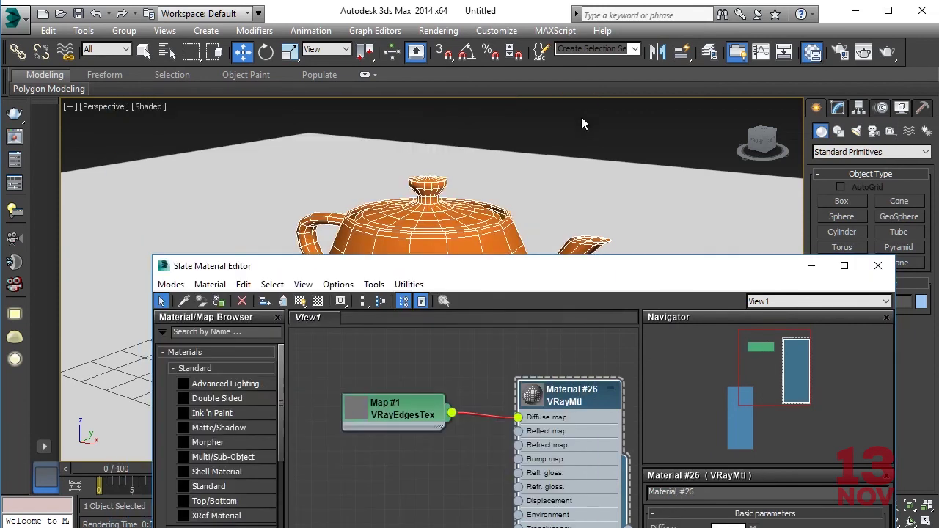
# Assign Material #26 to the teapot, test-render it, then reselect Map #1 in the Slate editor.
pyautogui.click(282, 301)
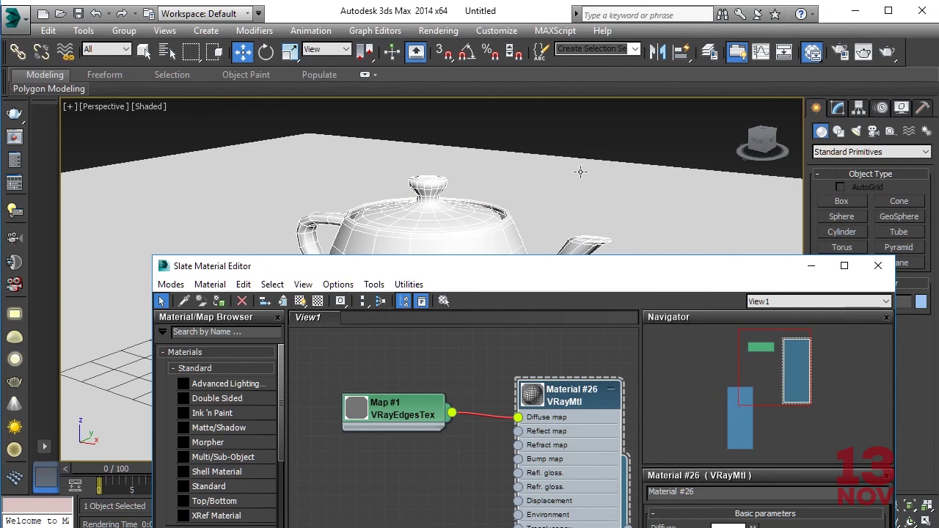
pyautogui.click(886, 53)
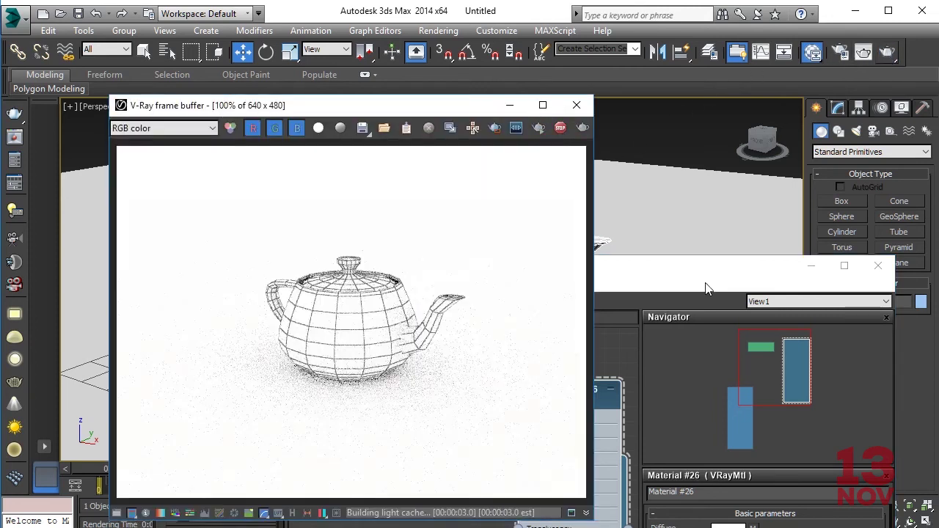
pyautogui.click(742, 271)
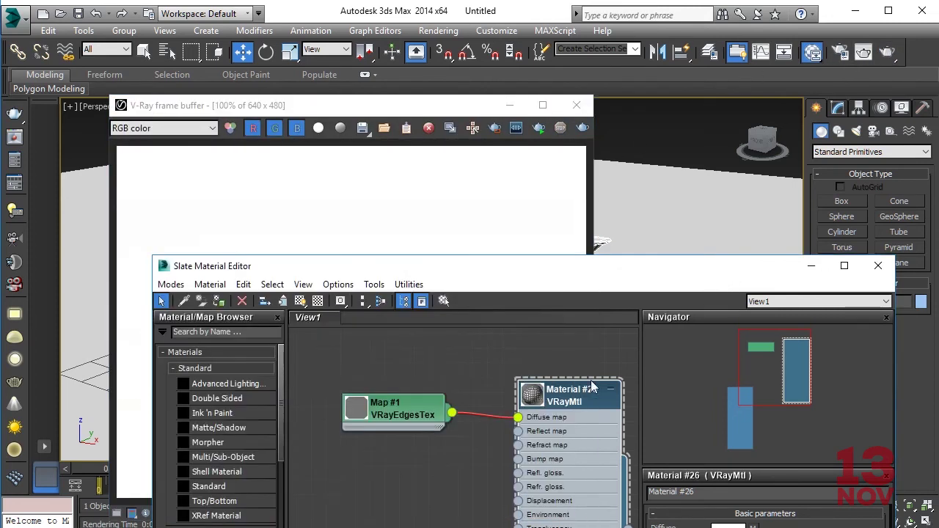
pyautogui.click(398, 413)
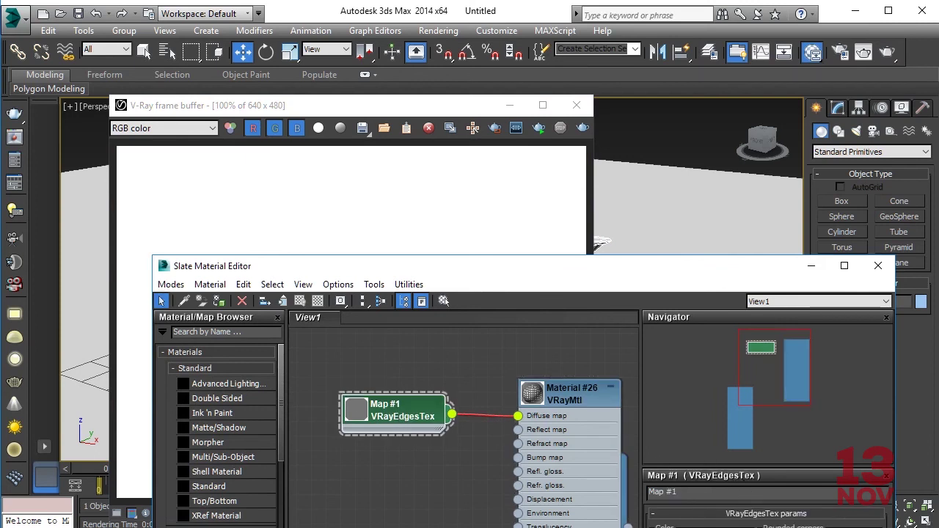
pyautogui.moveTo(692, 265); pyautogui.dragTo(685, 196)
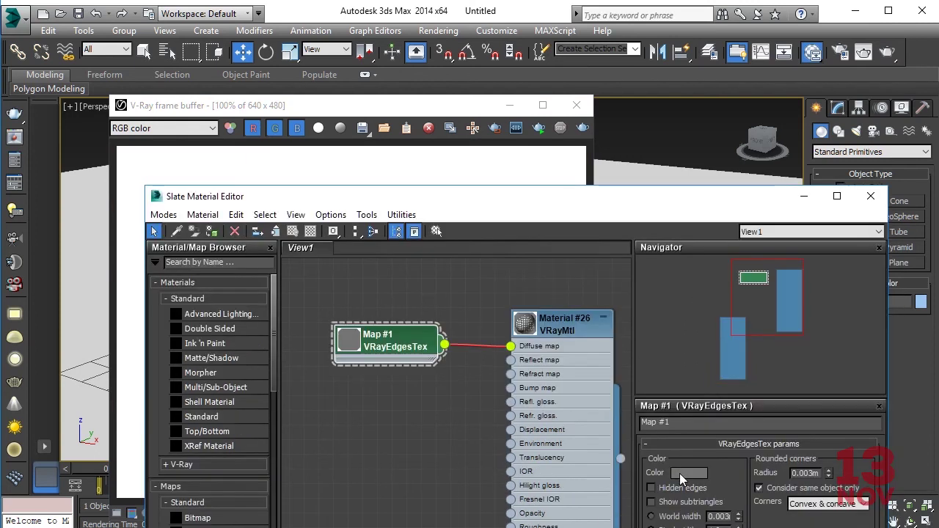
# Change Map #1's edge colour to orange (250,71,0) and re-render the teapot.
pyautogui.click(679, 473)
pyautogui.click(297, 98)
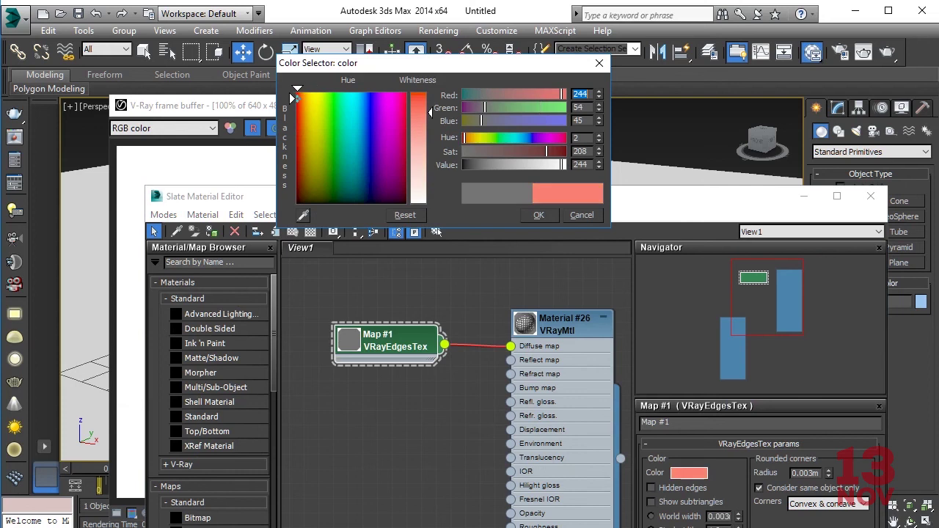
pyautogui.moveTo(297, 98); pyautogui.dragTo(301, 93)
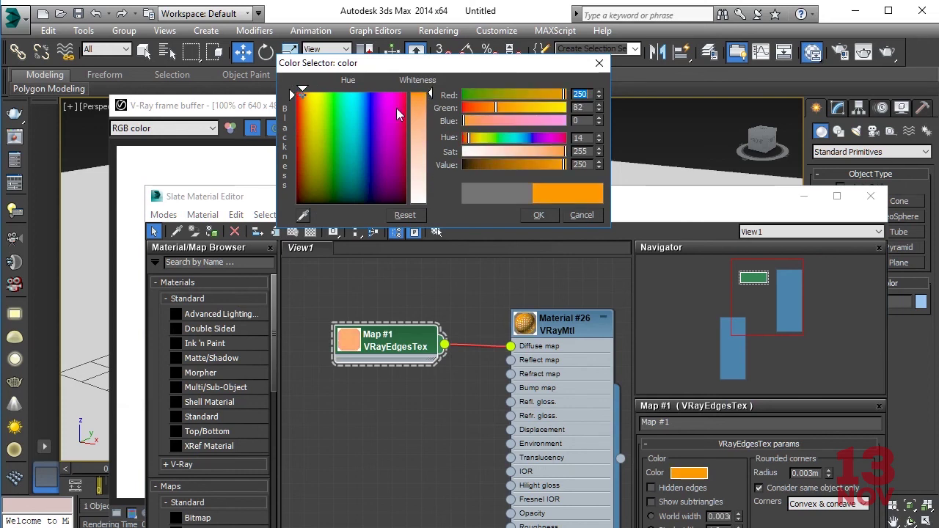
pyautogui.moveTo(305, 95); pyautogui.dragTo(300, 95)
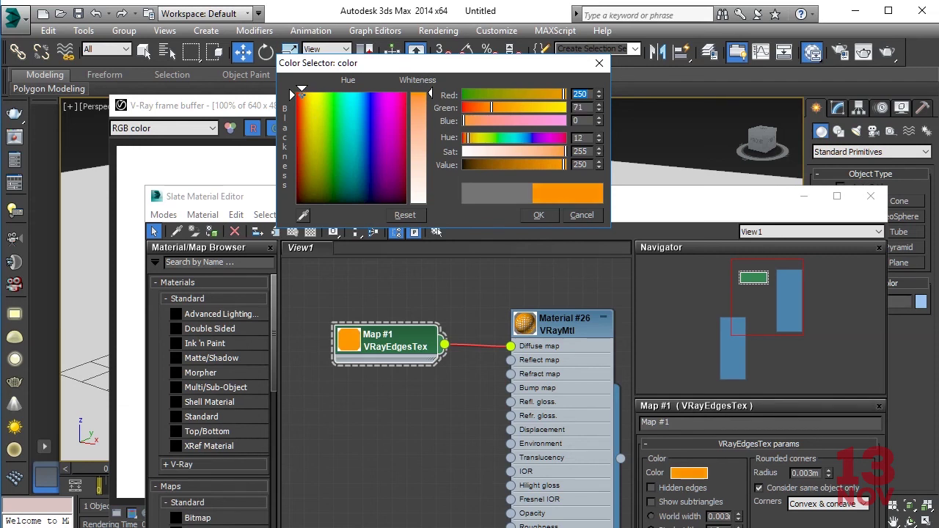
pyautogui.click(542, 215)
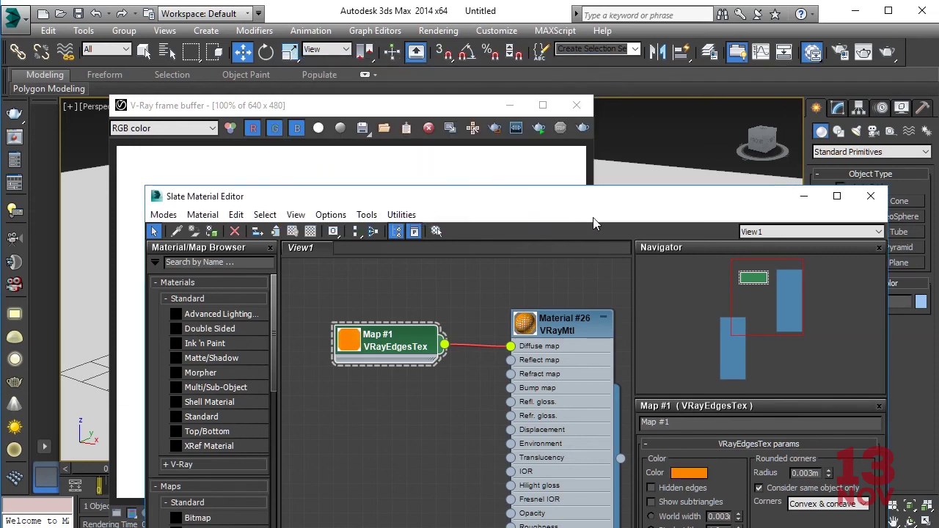
pyautogui.moveTo(654, 196); pyautogui.dragTo(728, 460)
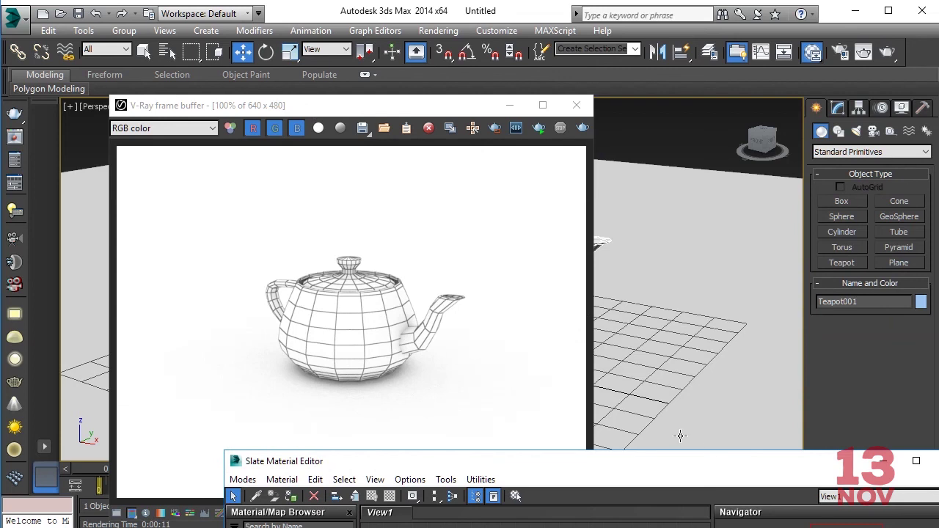
pyautogui.click(584, 128)
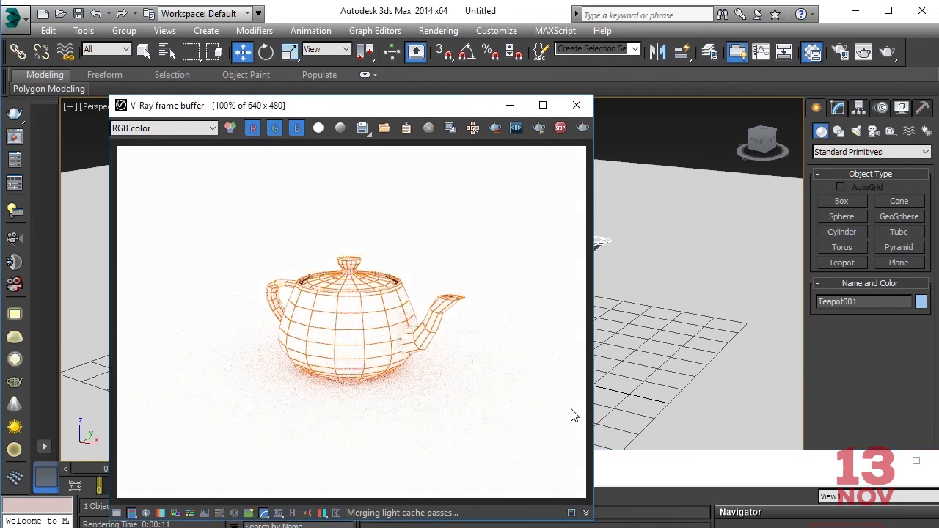